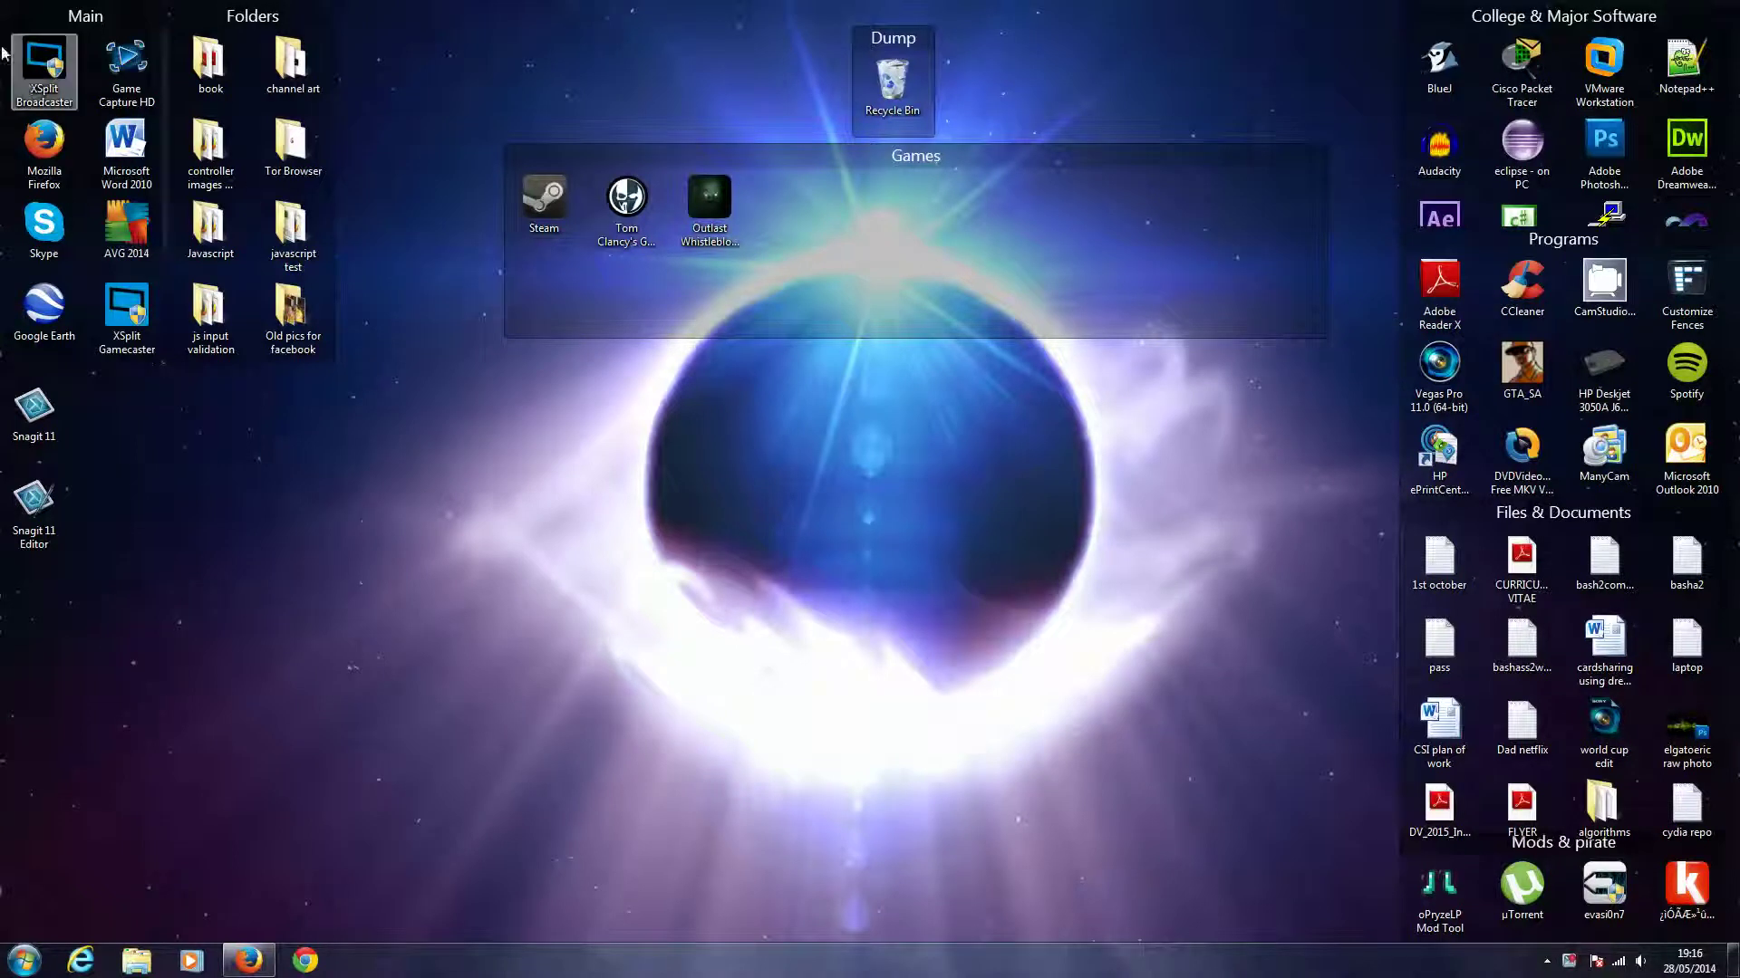
# - Launch Mozilla Firefox from its desktop icon to reach the Google homepage
pyautogui.doubleClick(44, 145)
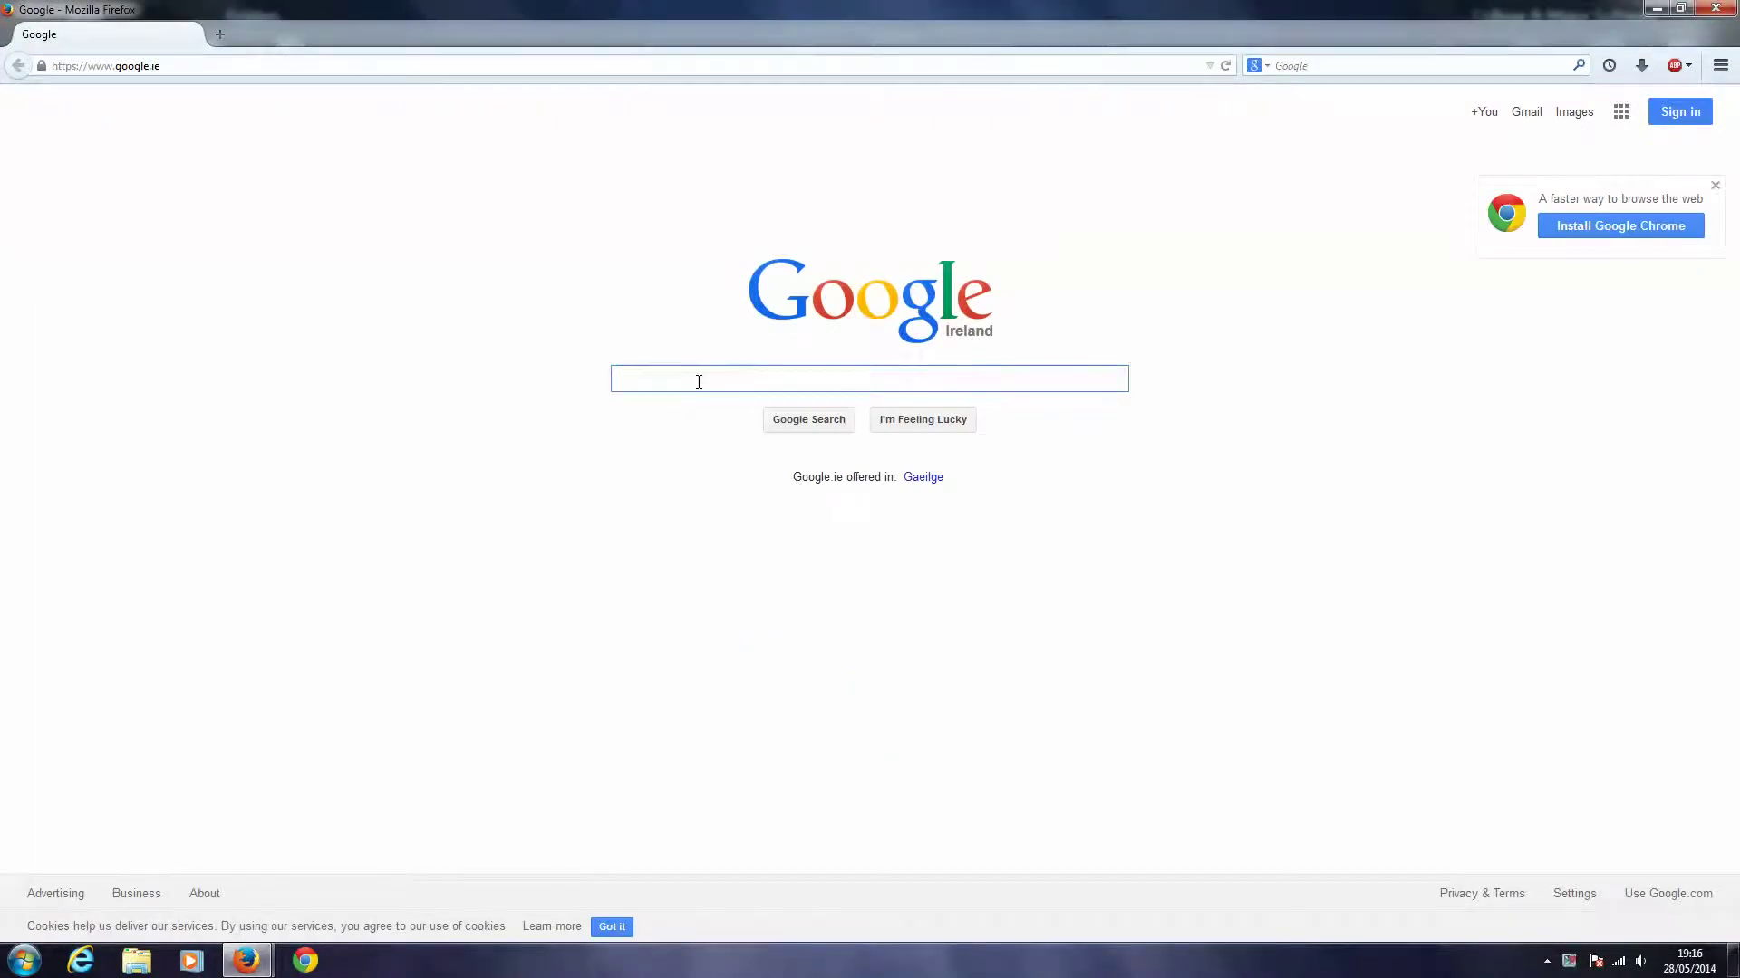
# - Search Google for 'hotmail'
pyautogui.write('hotmail')
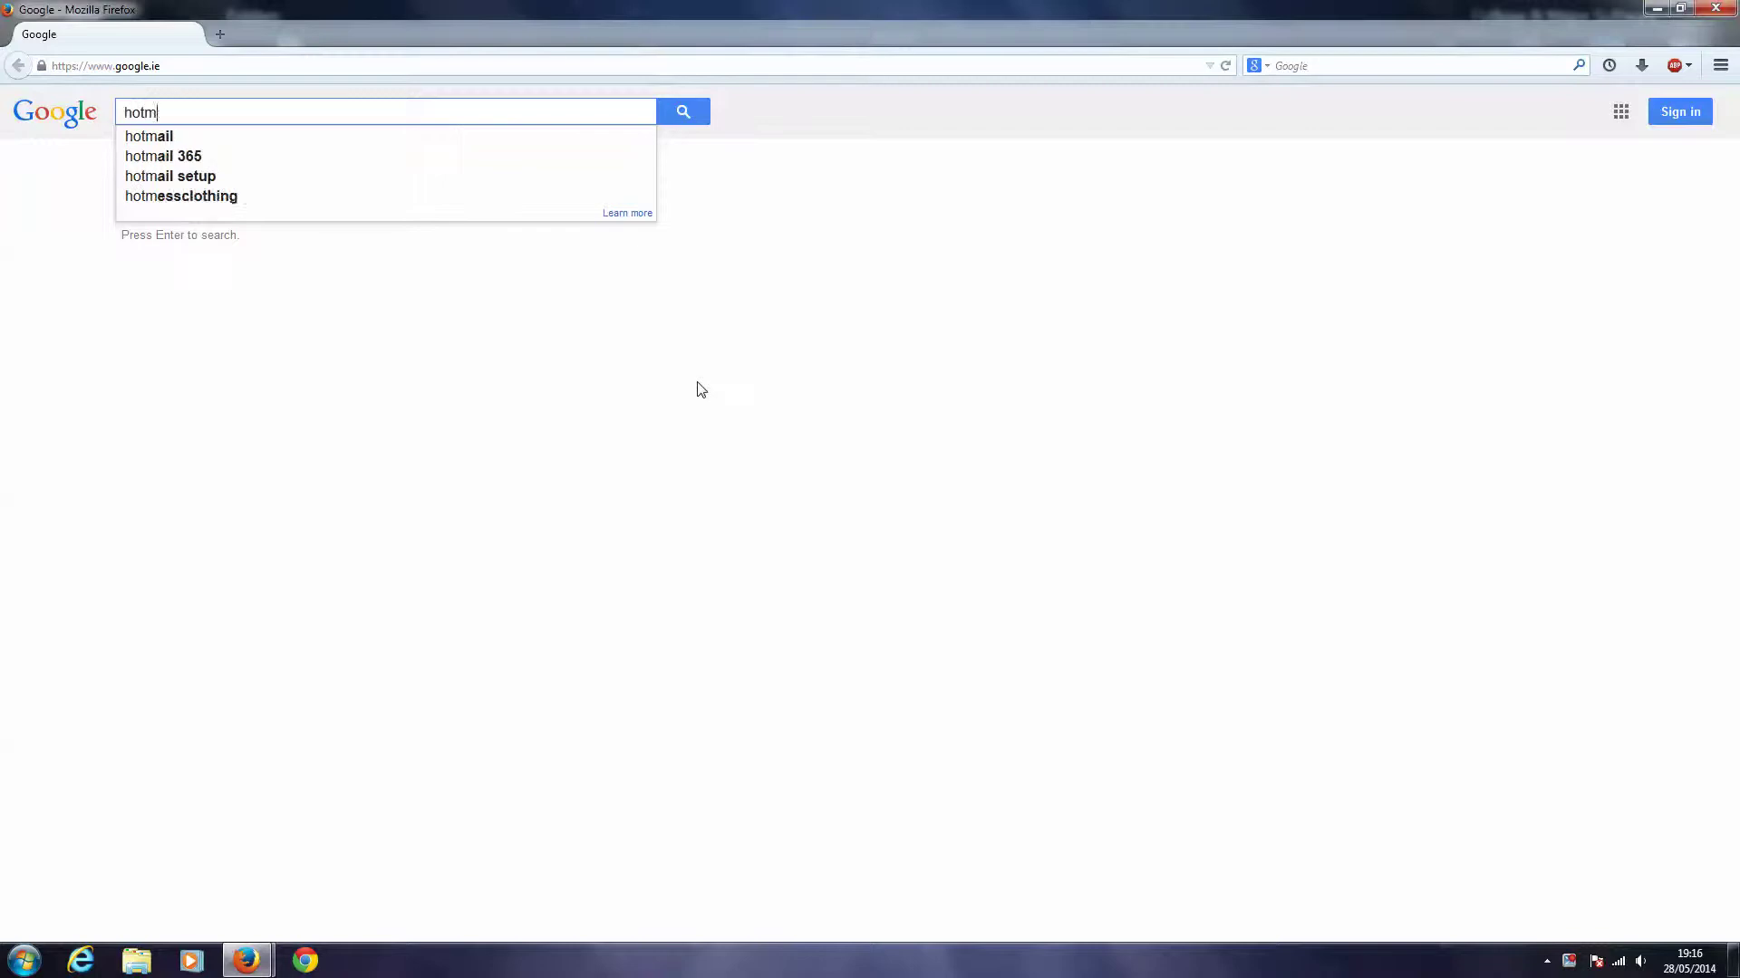
pyautogui.press('Return')
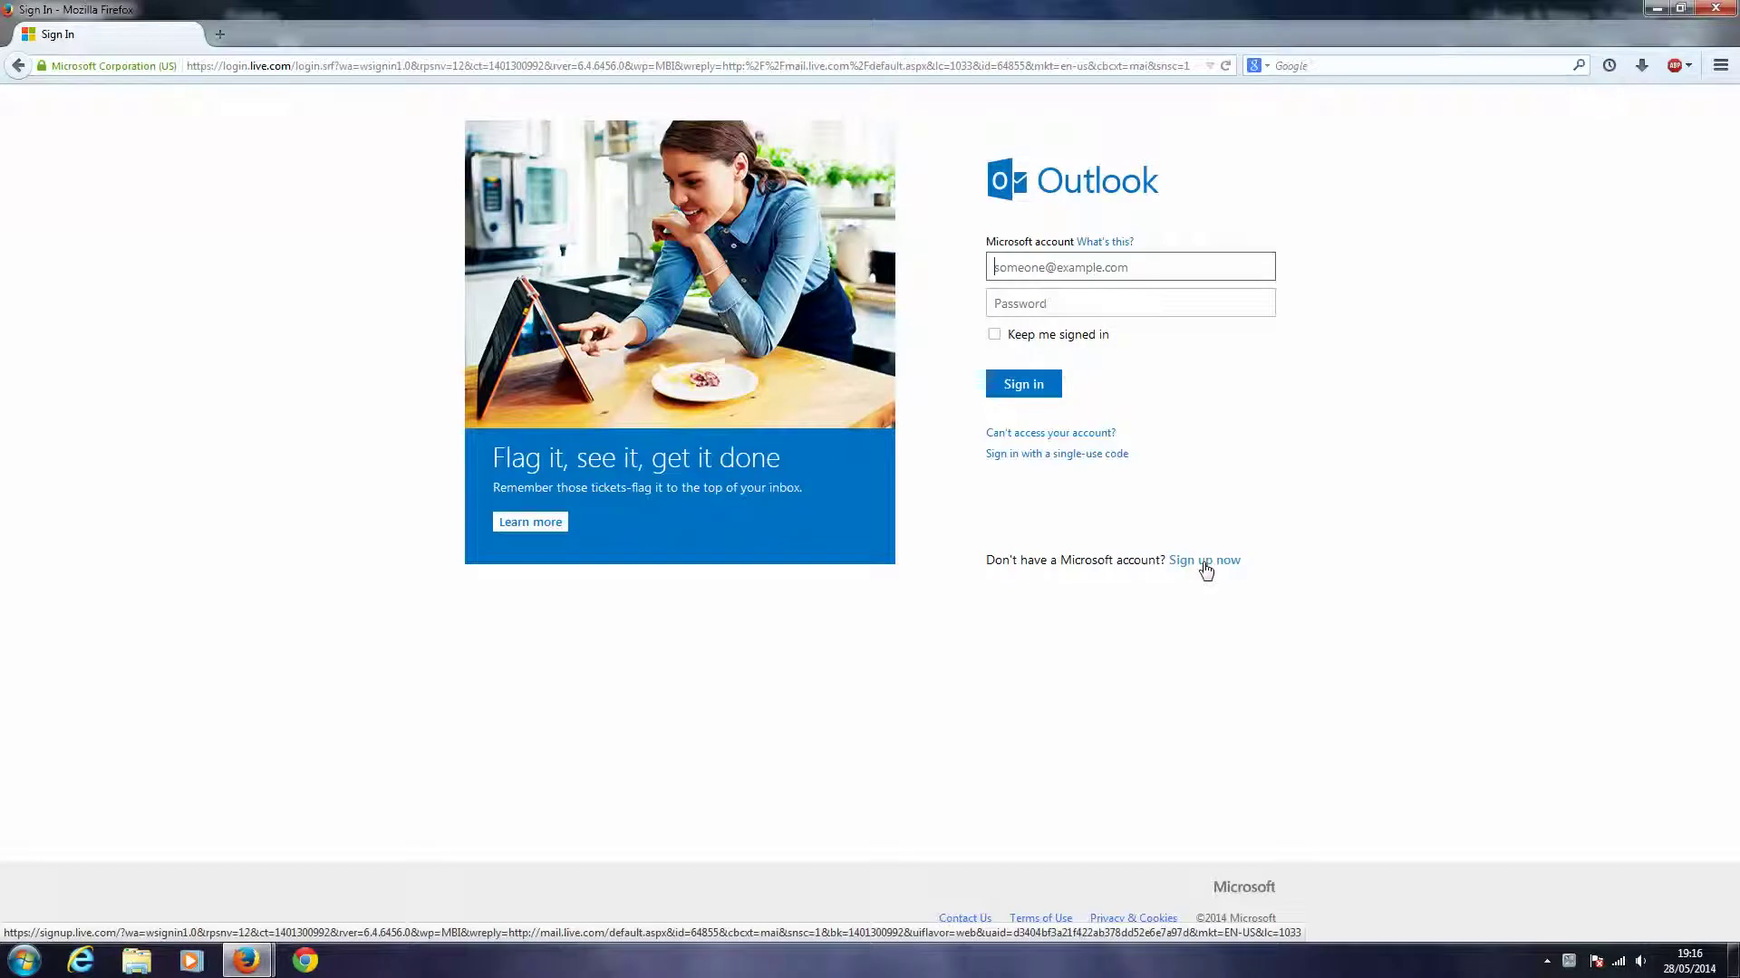
# - Follow the 'Sign up now' link to open the Create an account form
pyautogui.click(1206, 562)
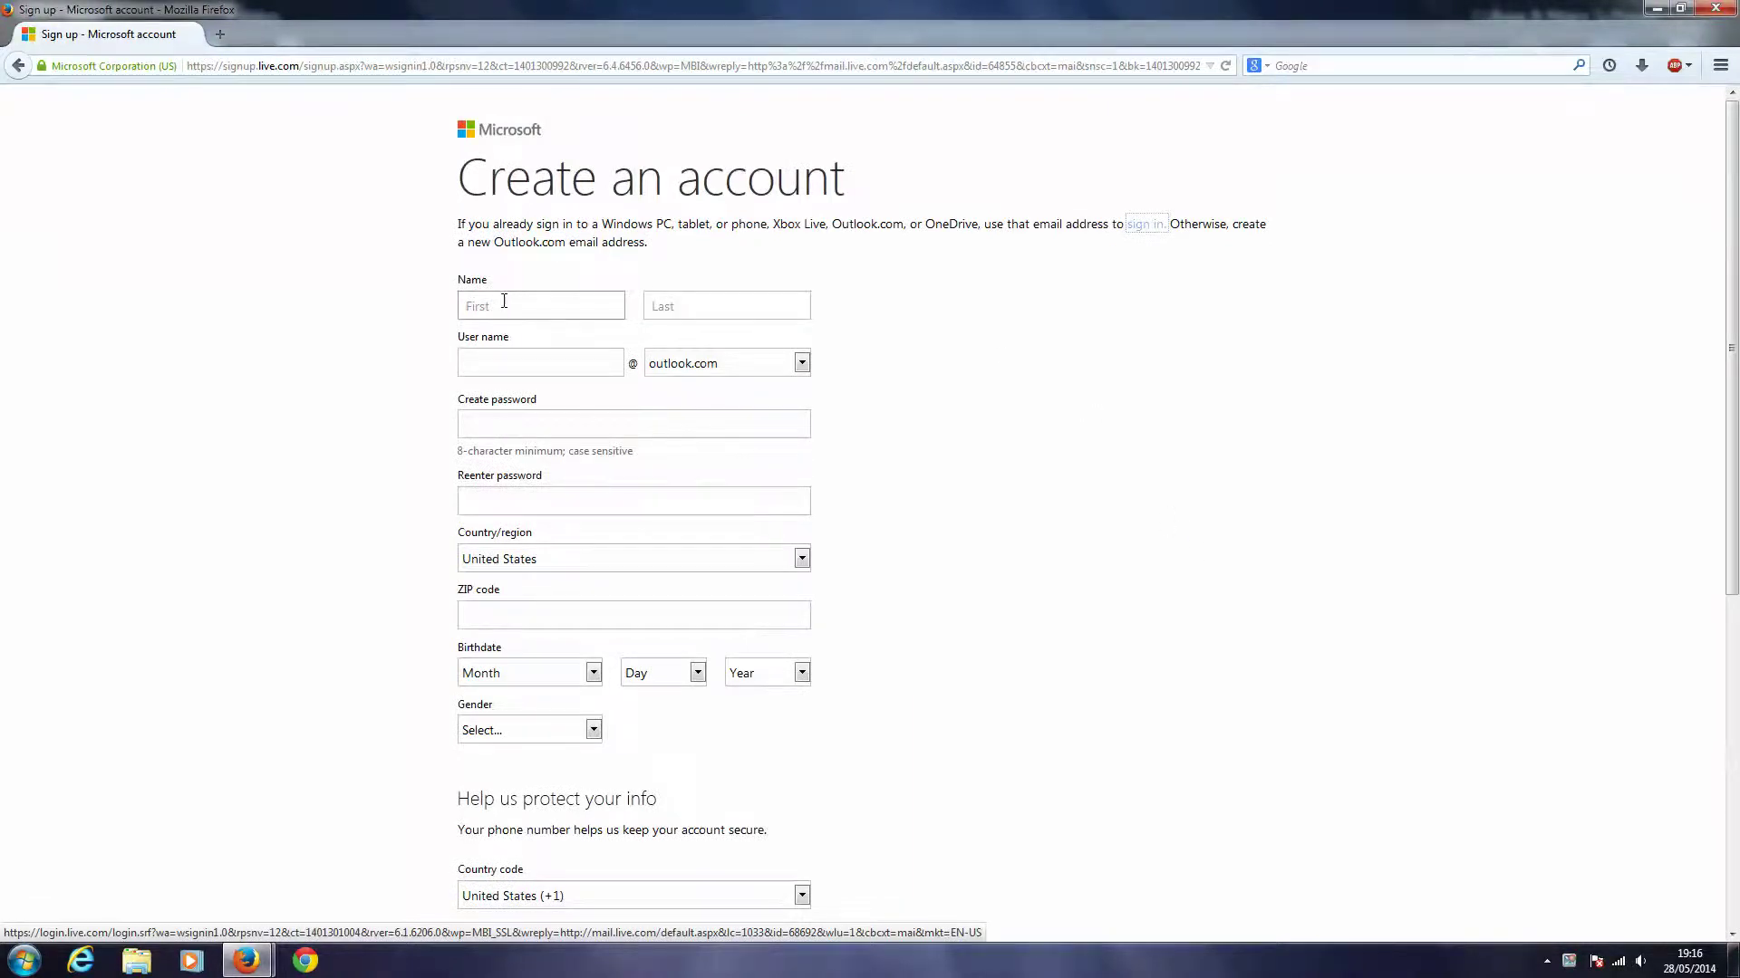
# - Enter the new user's first and last name on the sign-up form
pyautogui.scroll(-6, 437, 349)
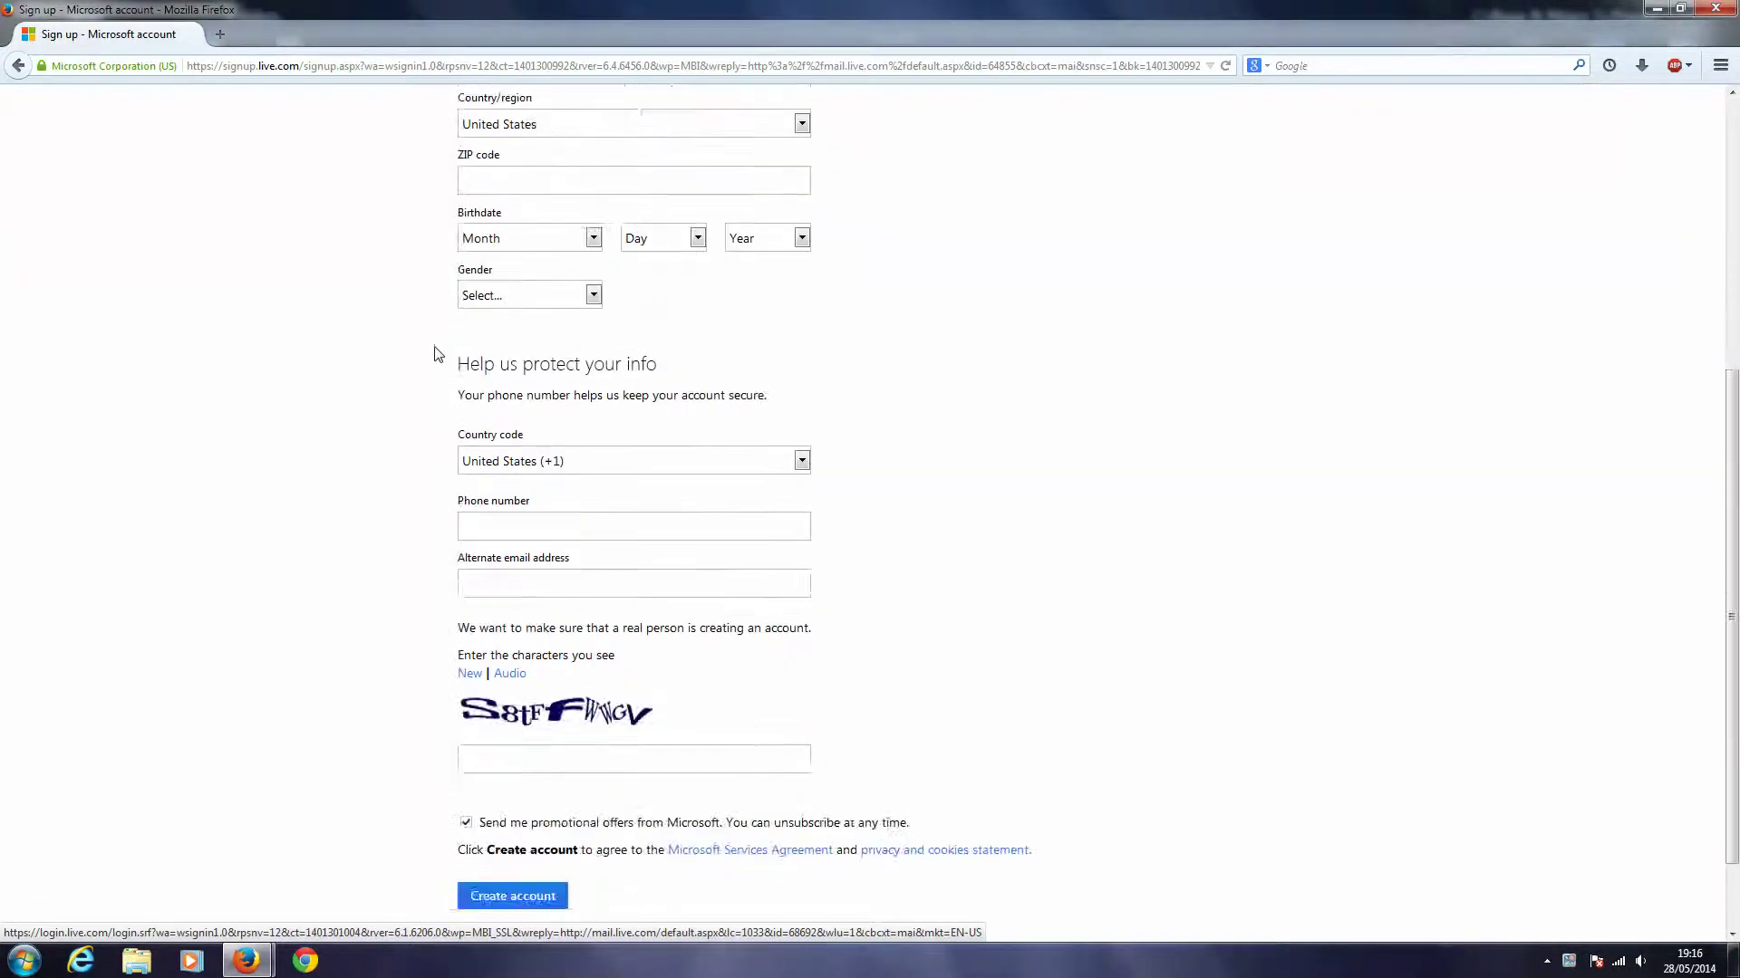
pyautogui.scroll(5, 437, 349)
pyautogui.click(495, 251)
pyautogui.write('John')
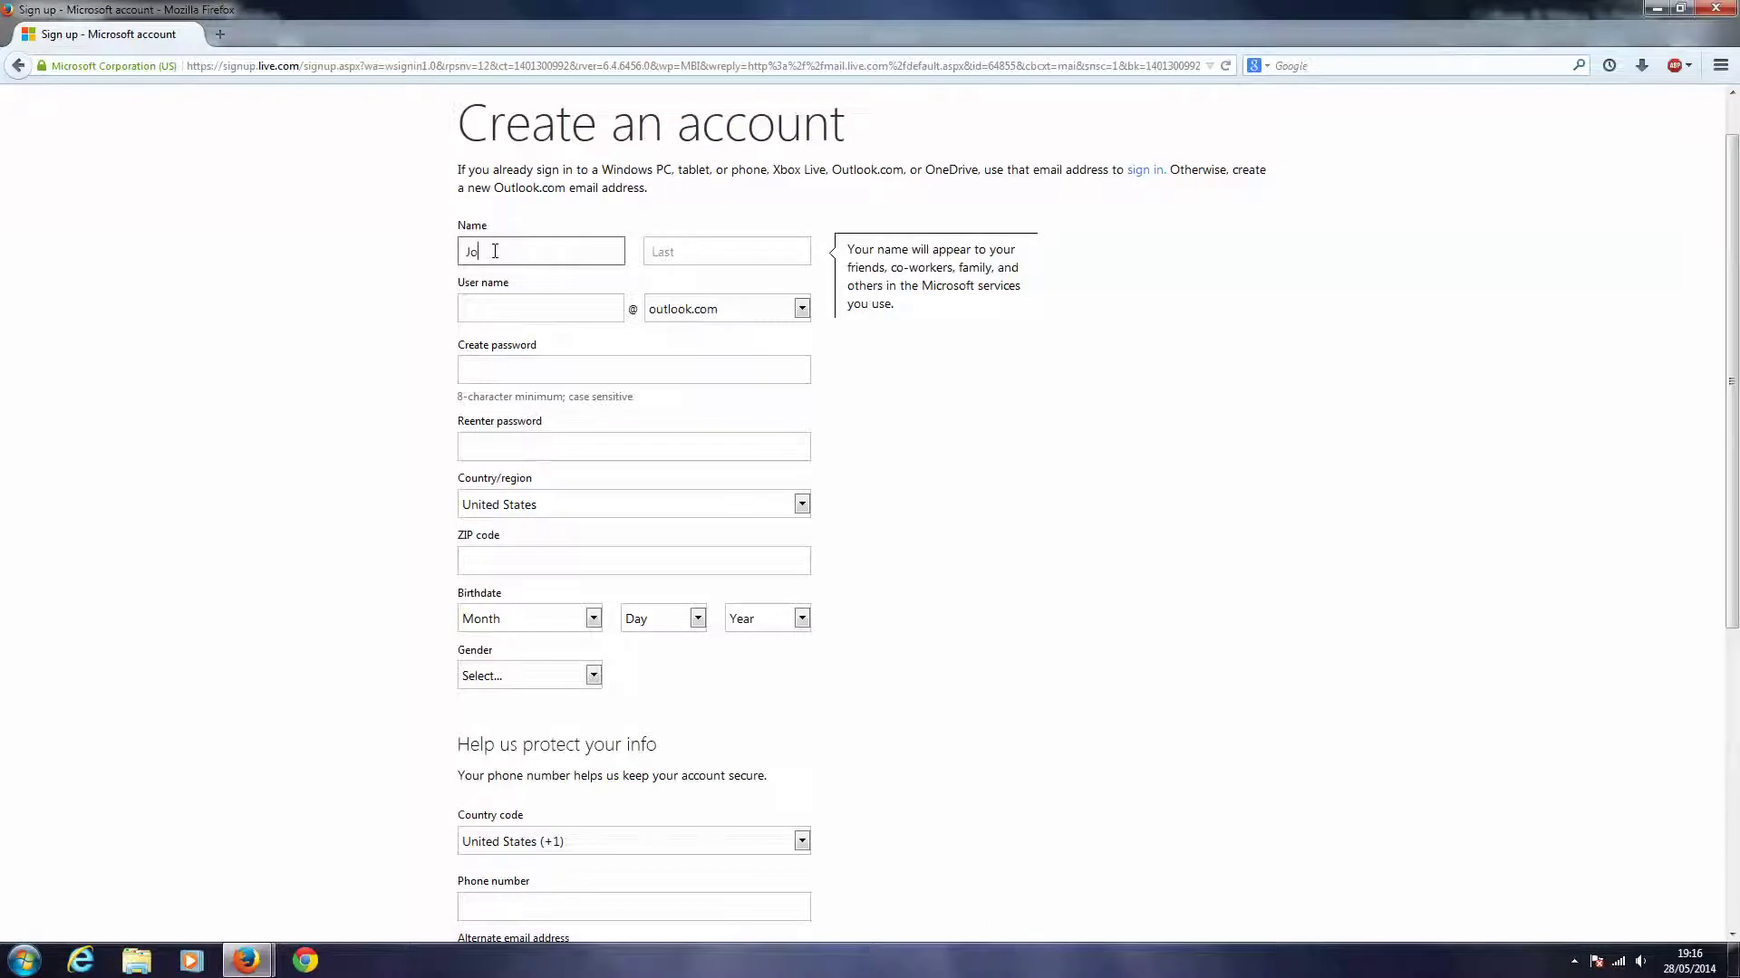
pyautogui.click(710, 255)
pyautogui.write('Smit')
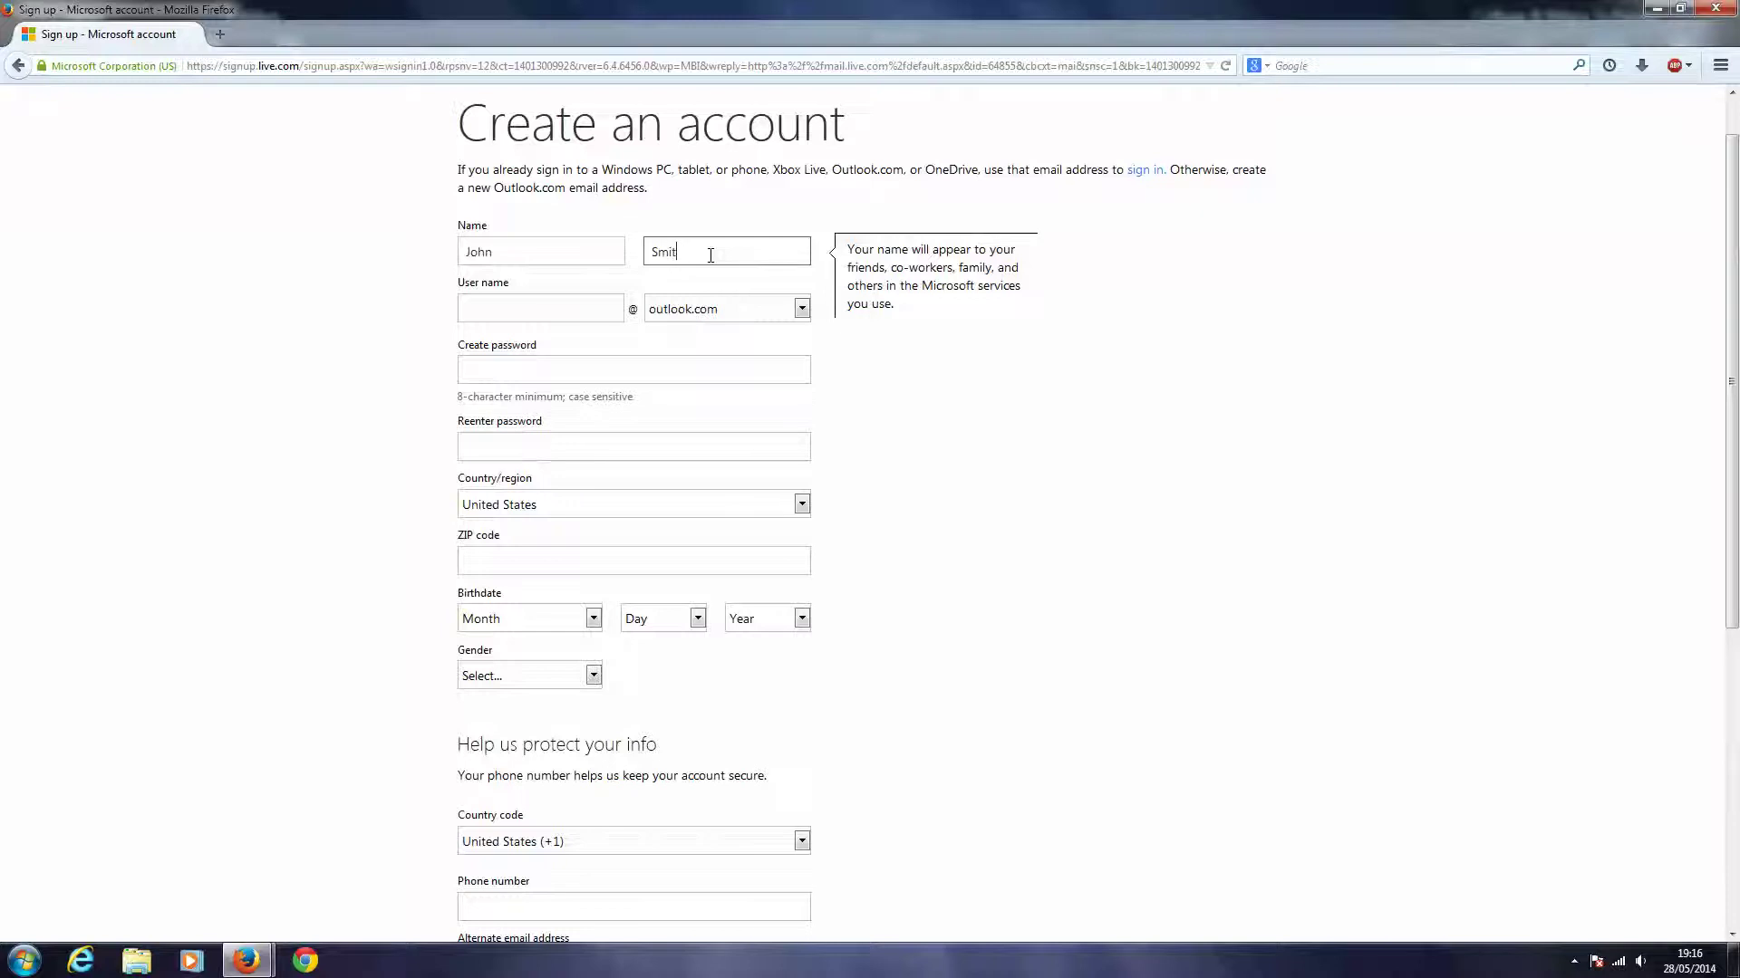
pyautogui.write('h')
# - Try several user names until one is reported as available
pyautogui.click(516, 307)
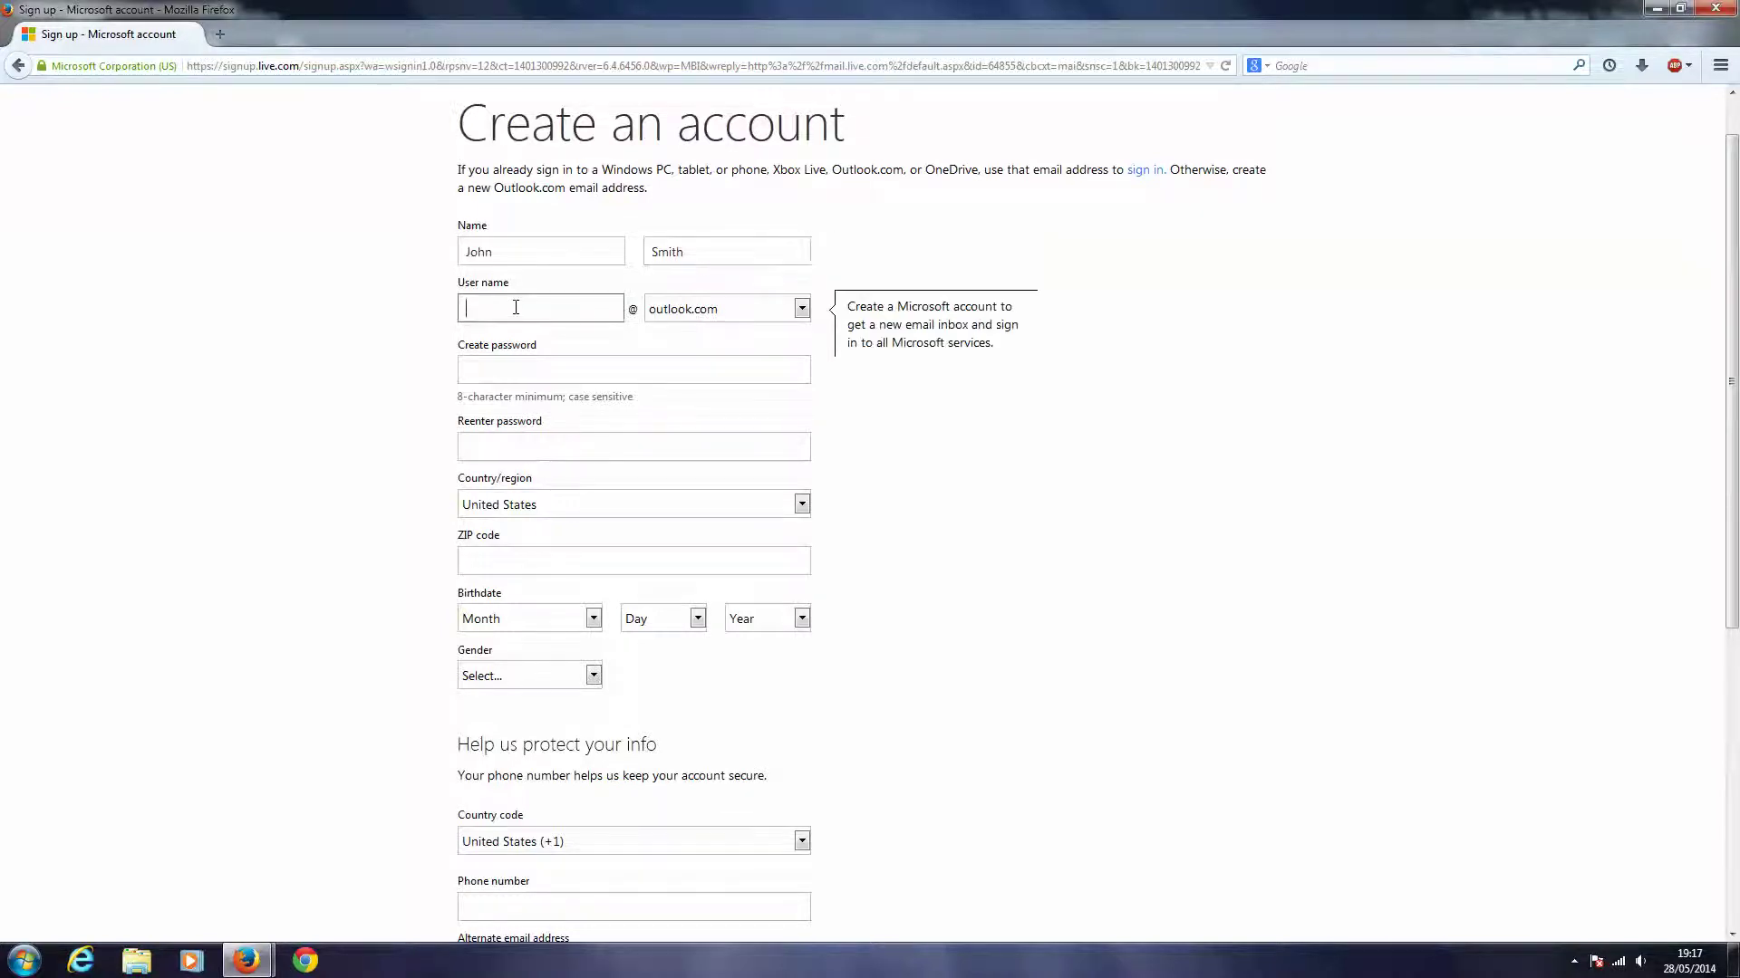
pyautogui.click(600, 367)
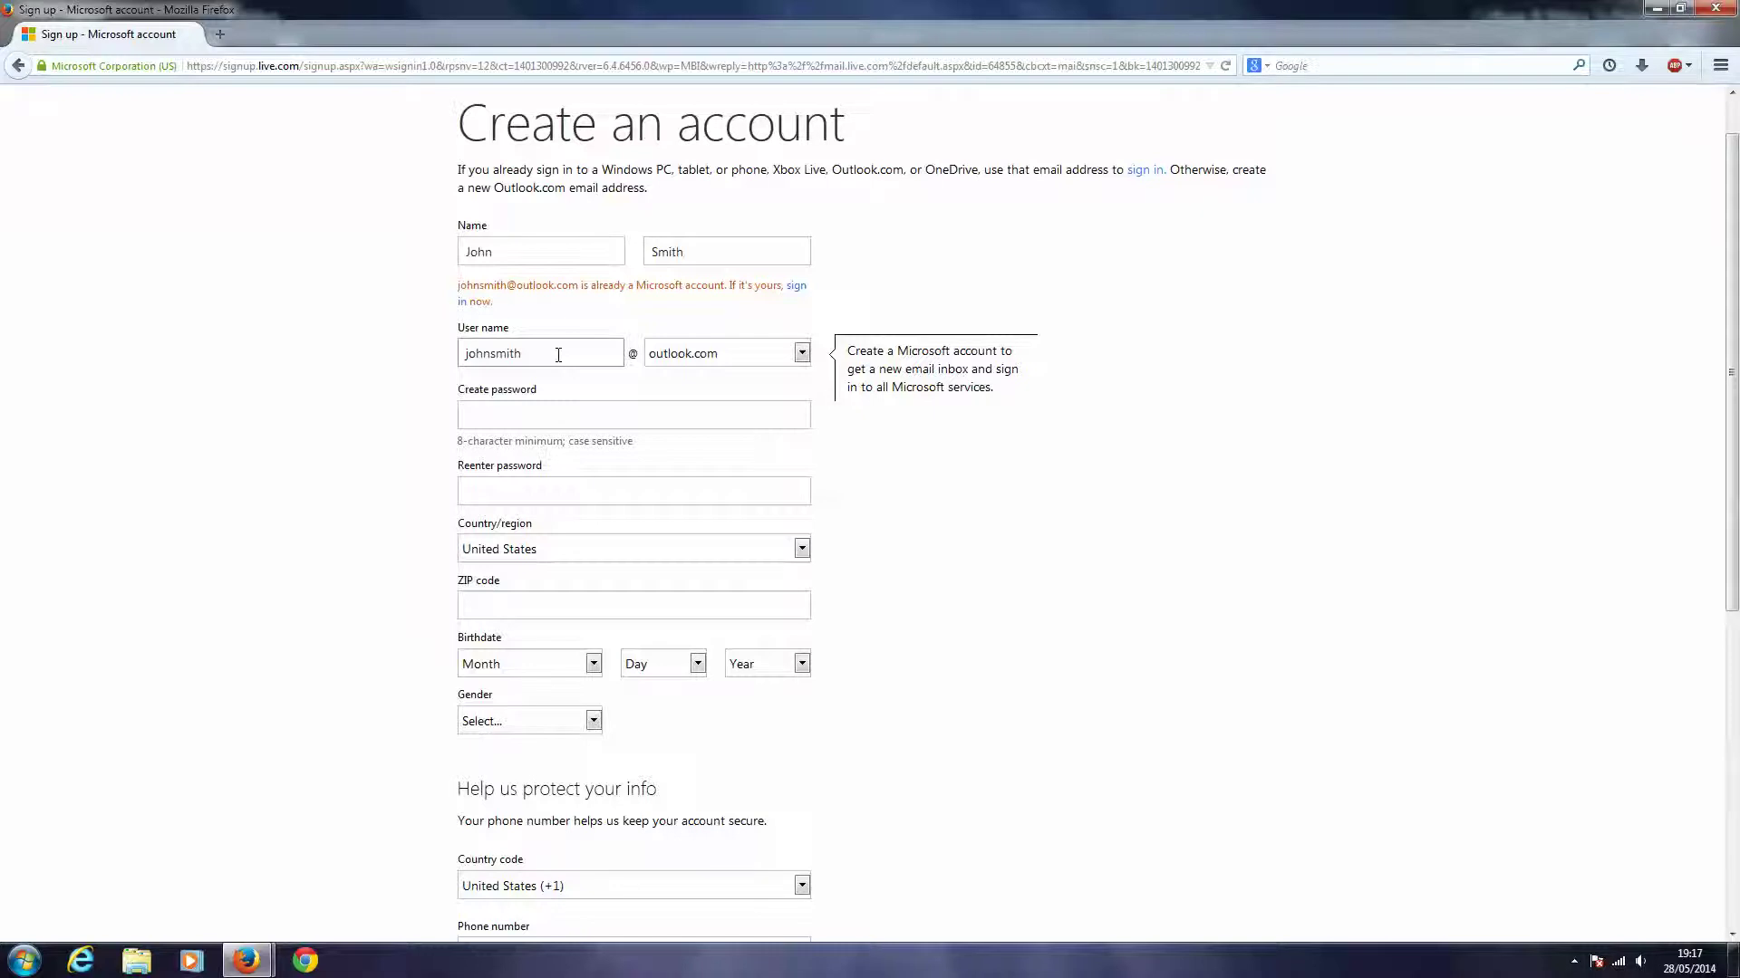
pyautogui.click(560, 353)
pyautogui.write('123')
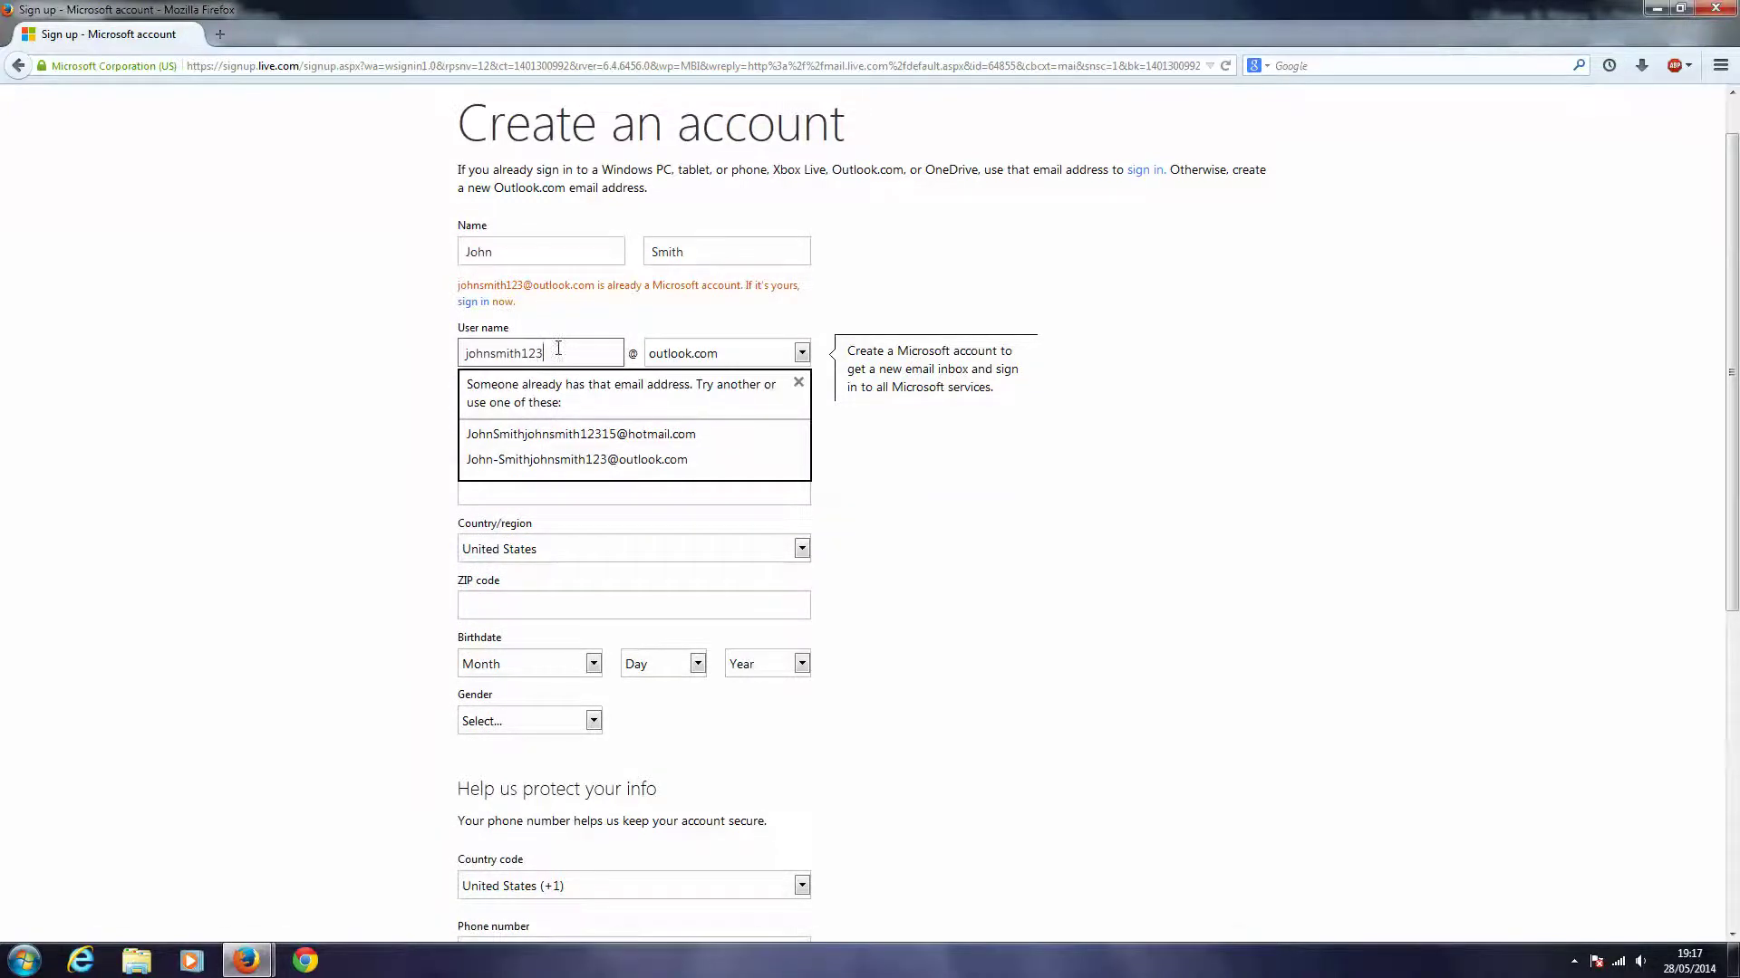
pyautogui.moveTo(563, 353); pyautogui.dragTo(341, 345)
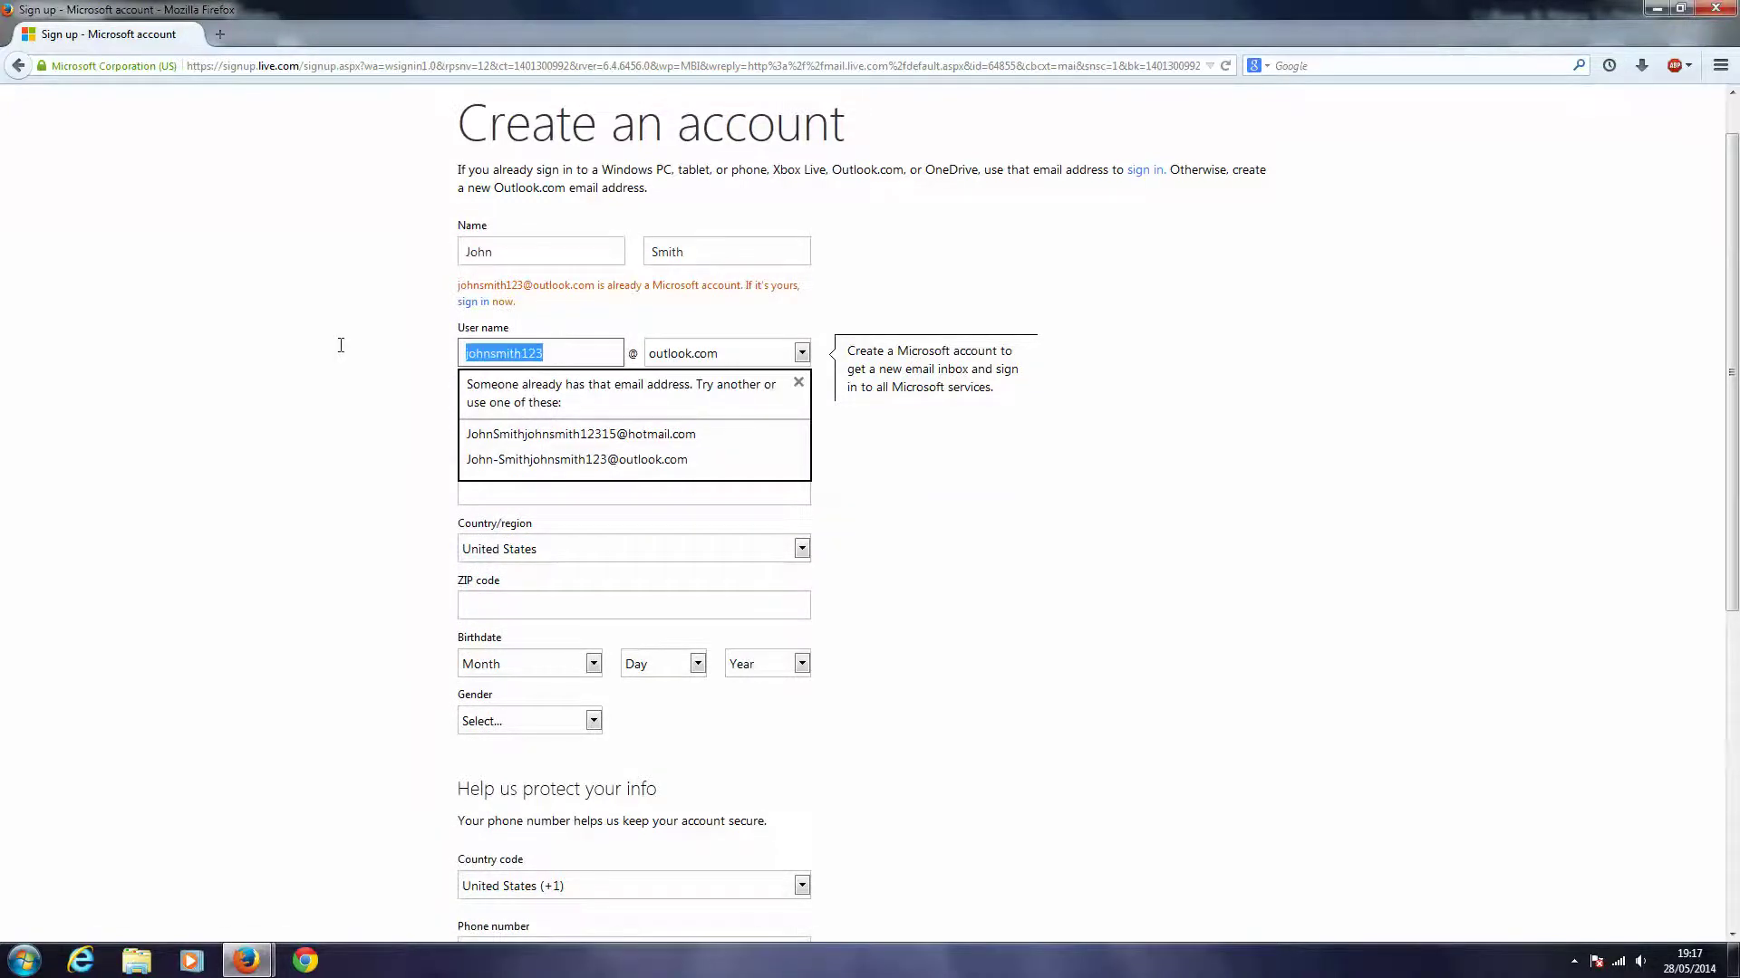
pyautogui.click(520, 355)
pyautogui.write('abc')
pyautogui.click(438, 358)
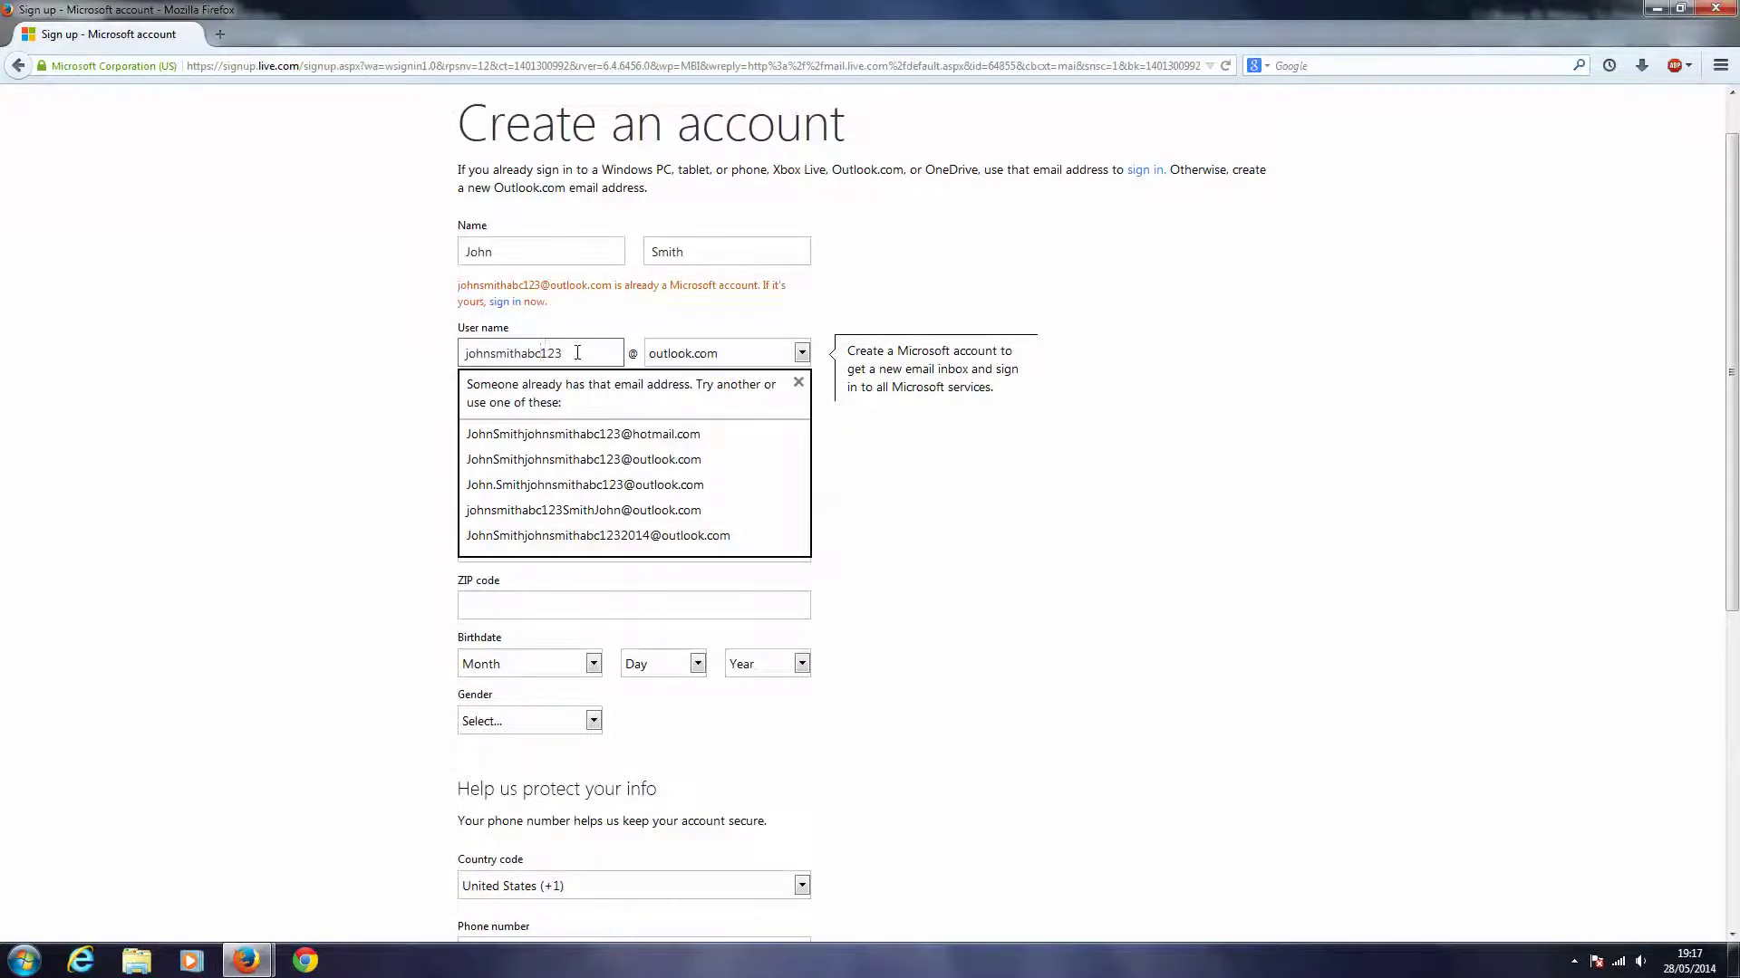
pyautogui.moveTo(577, 352); pyautogui.dragTo(414, 345)
pyautogui.press('BackSpace')
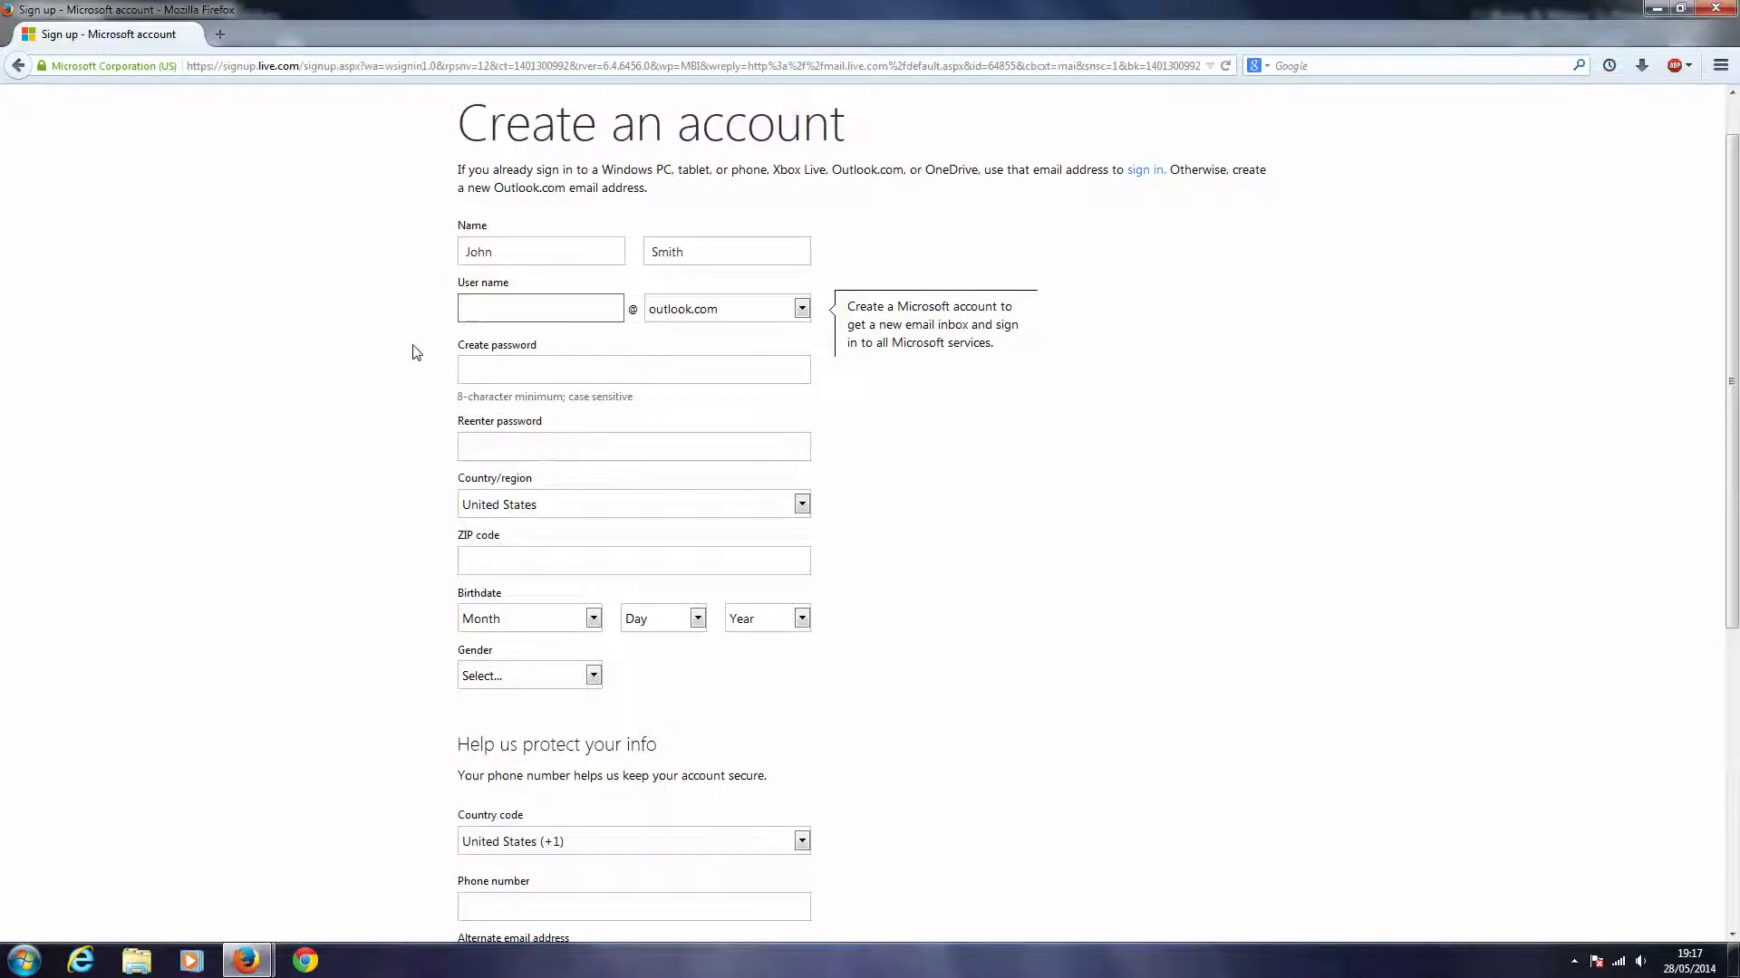
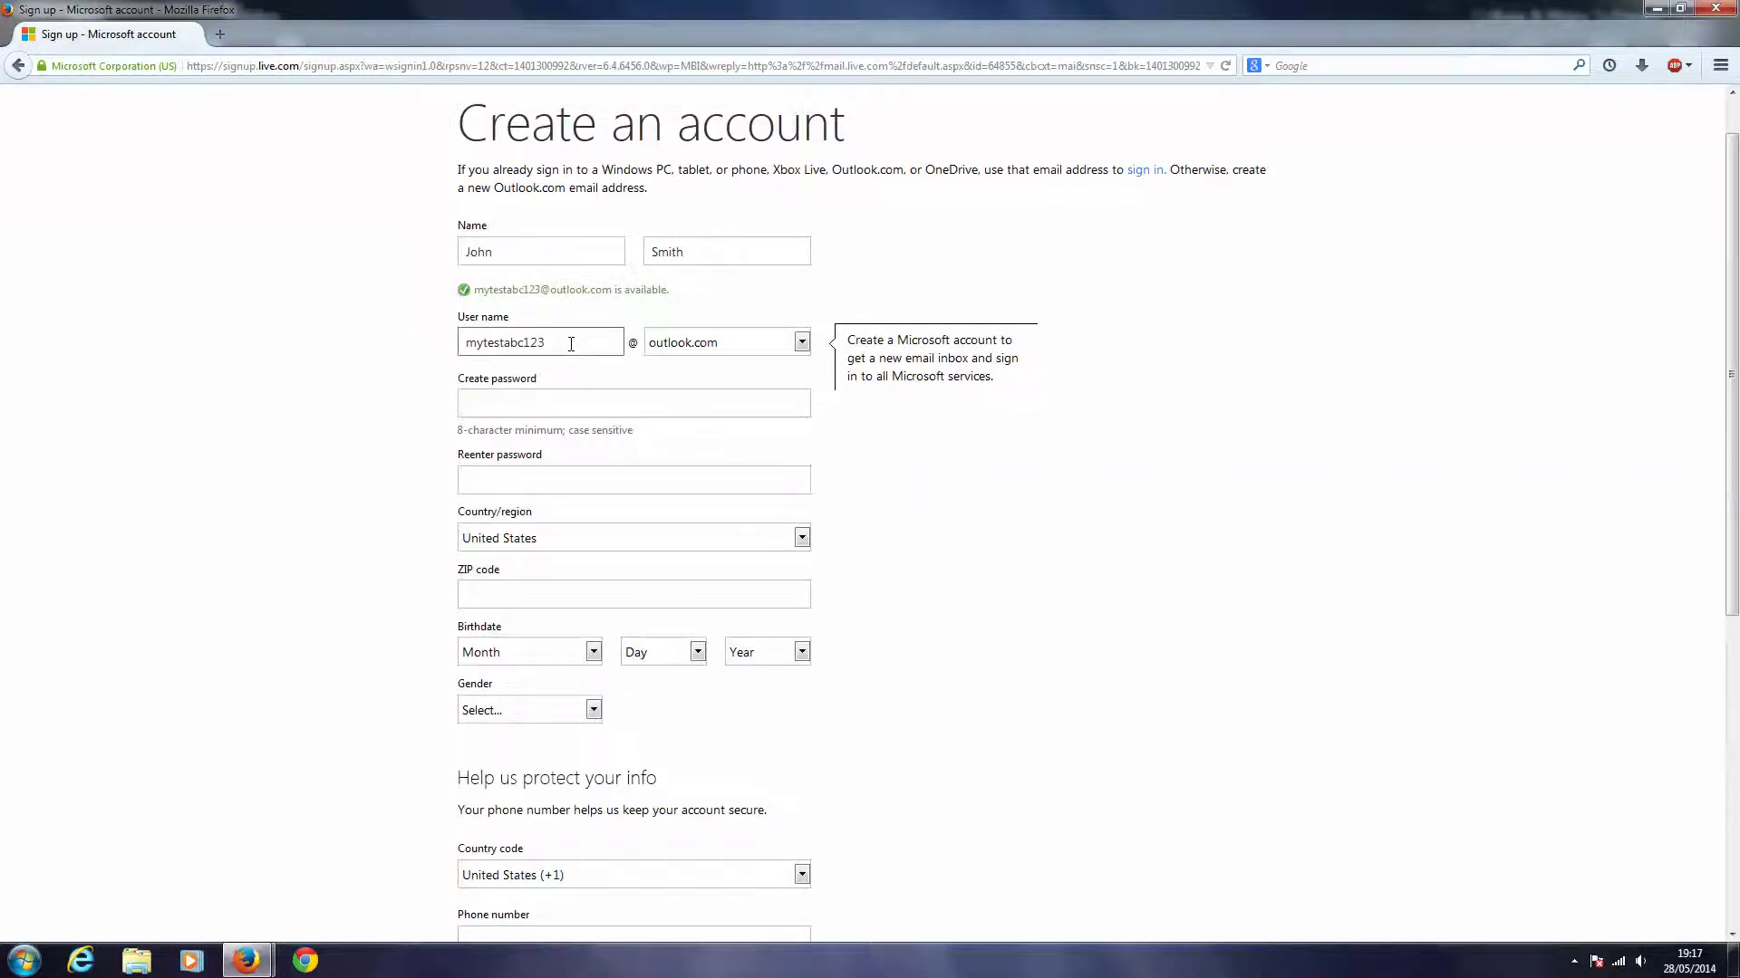
# - Choose the hotmail.com domain and enter the new password in both password fields
pyautogui.click(802, 343)
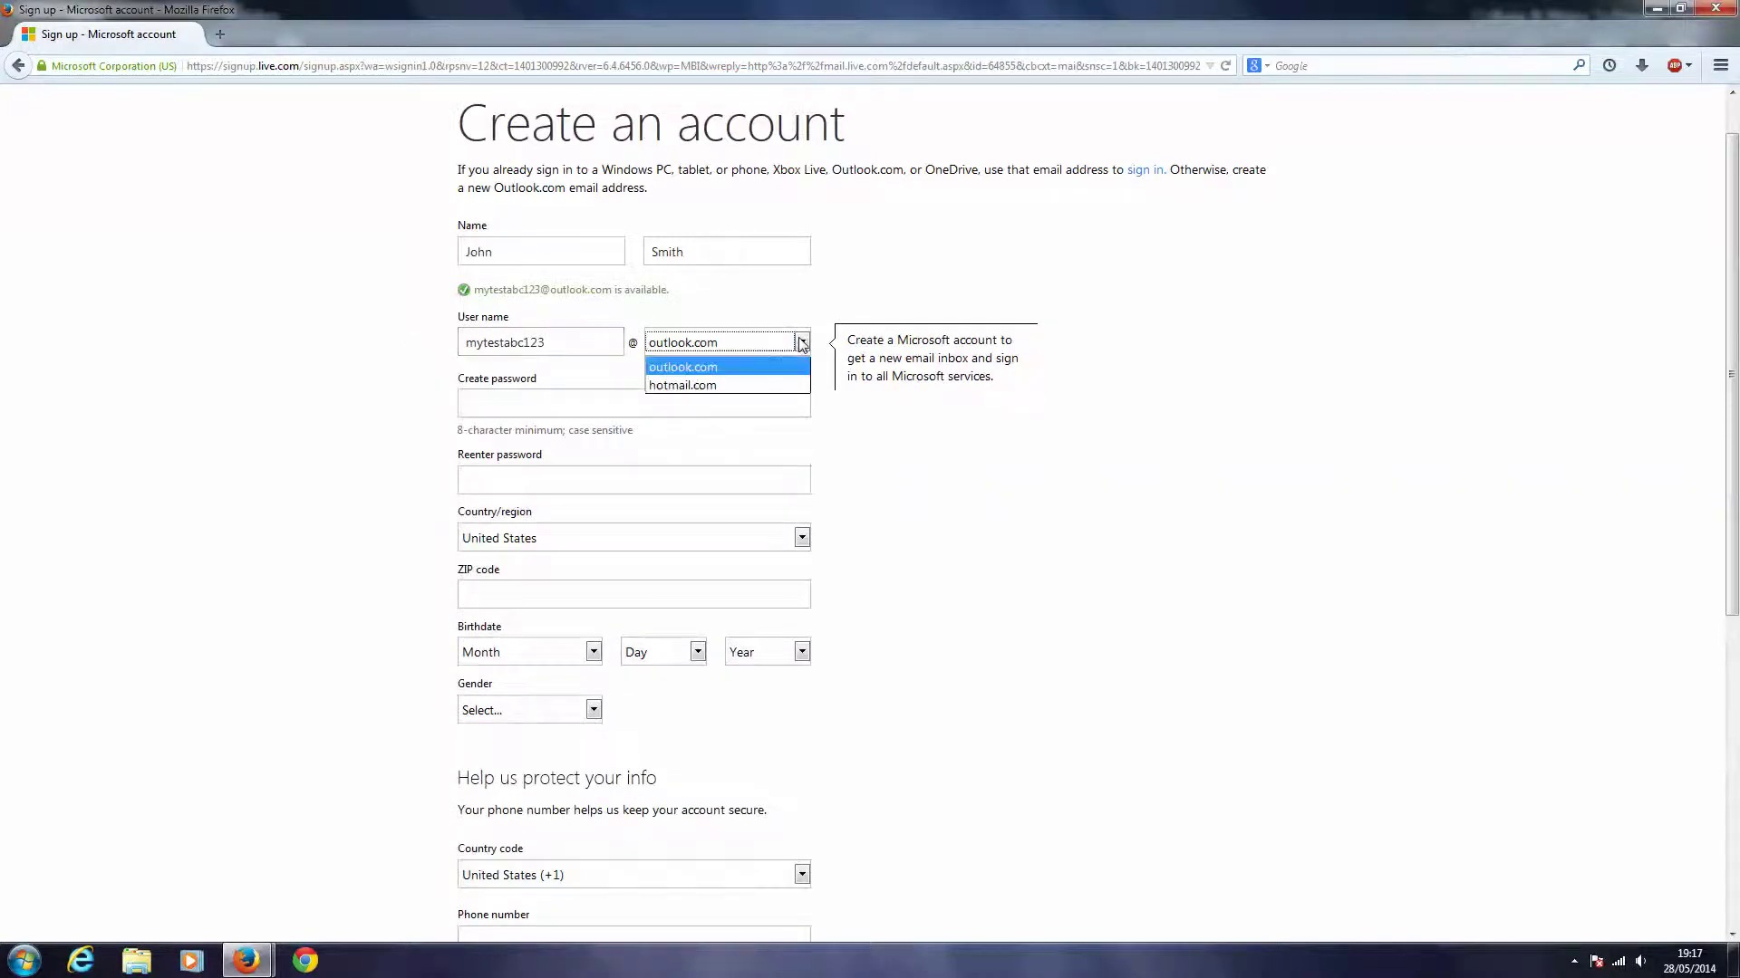
pyautogui.click(714, 385)
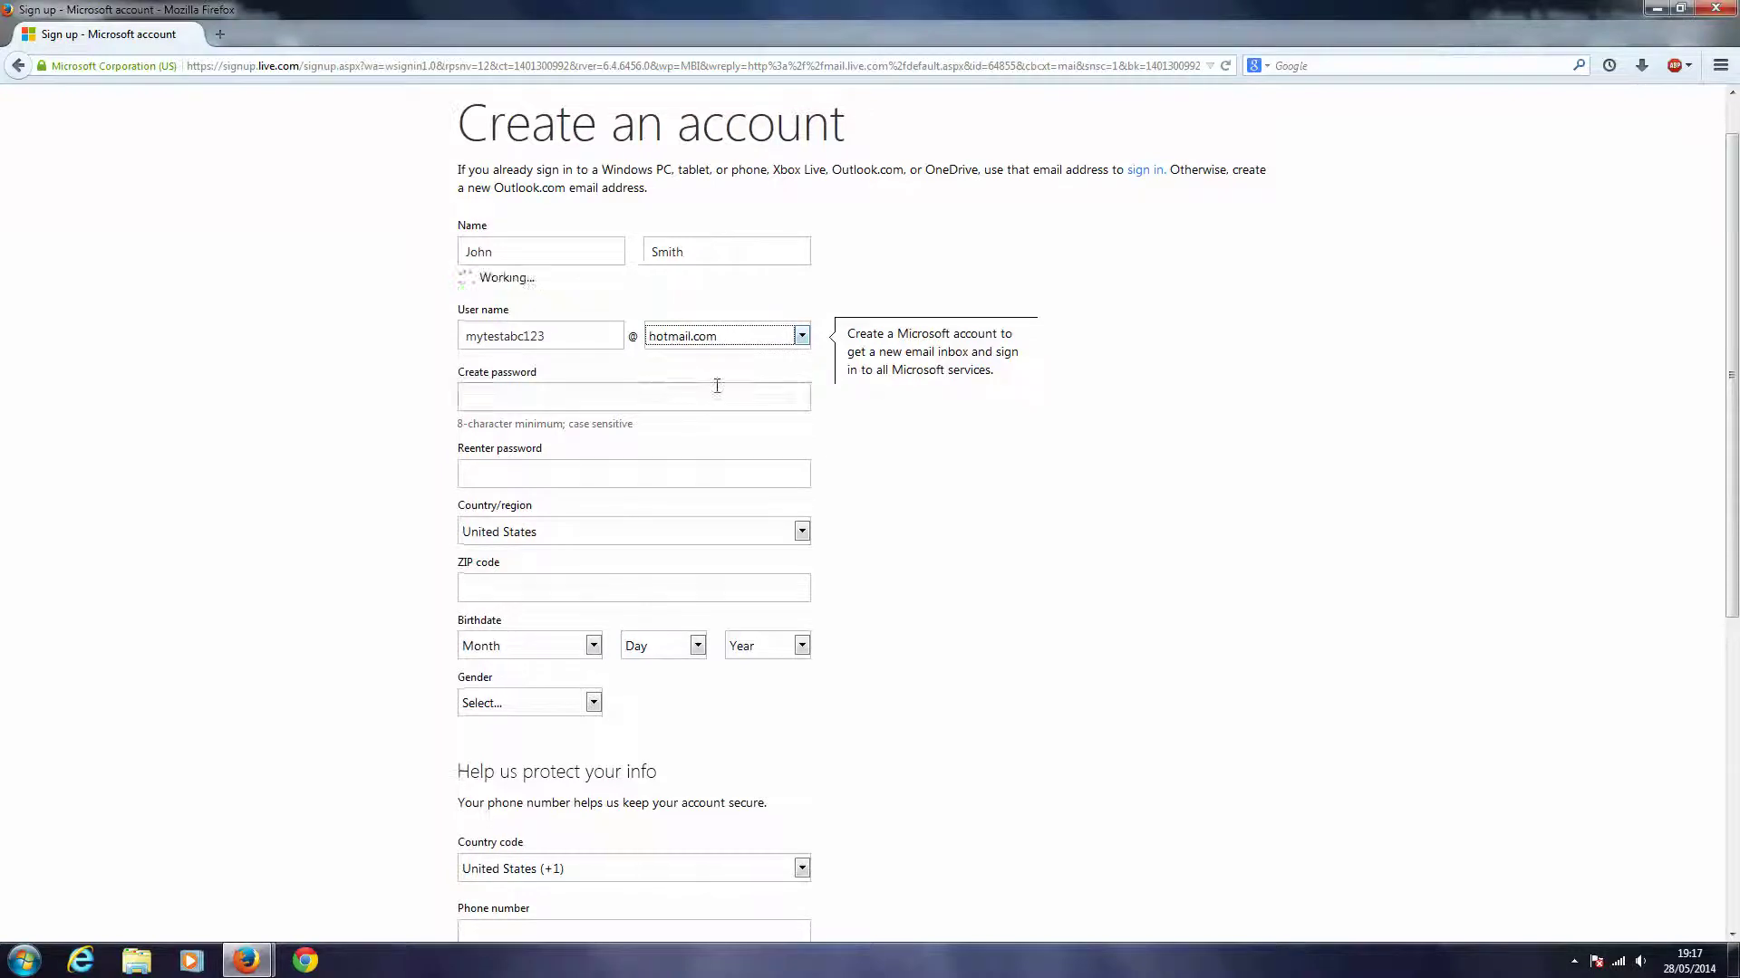
pyautogui.click(490, 402)
pyautogui.write('•••••')
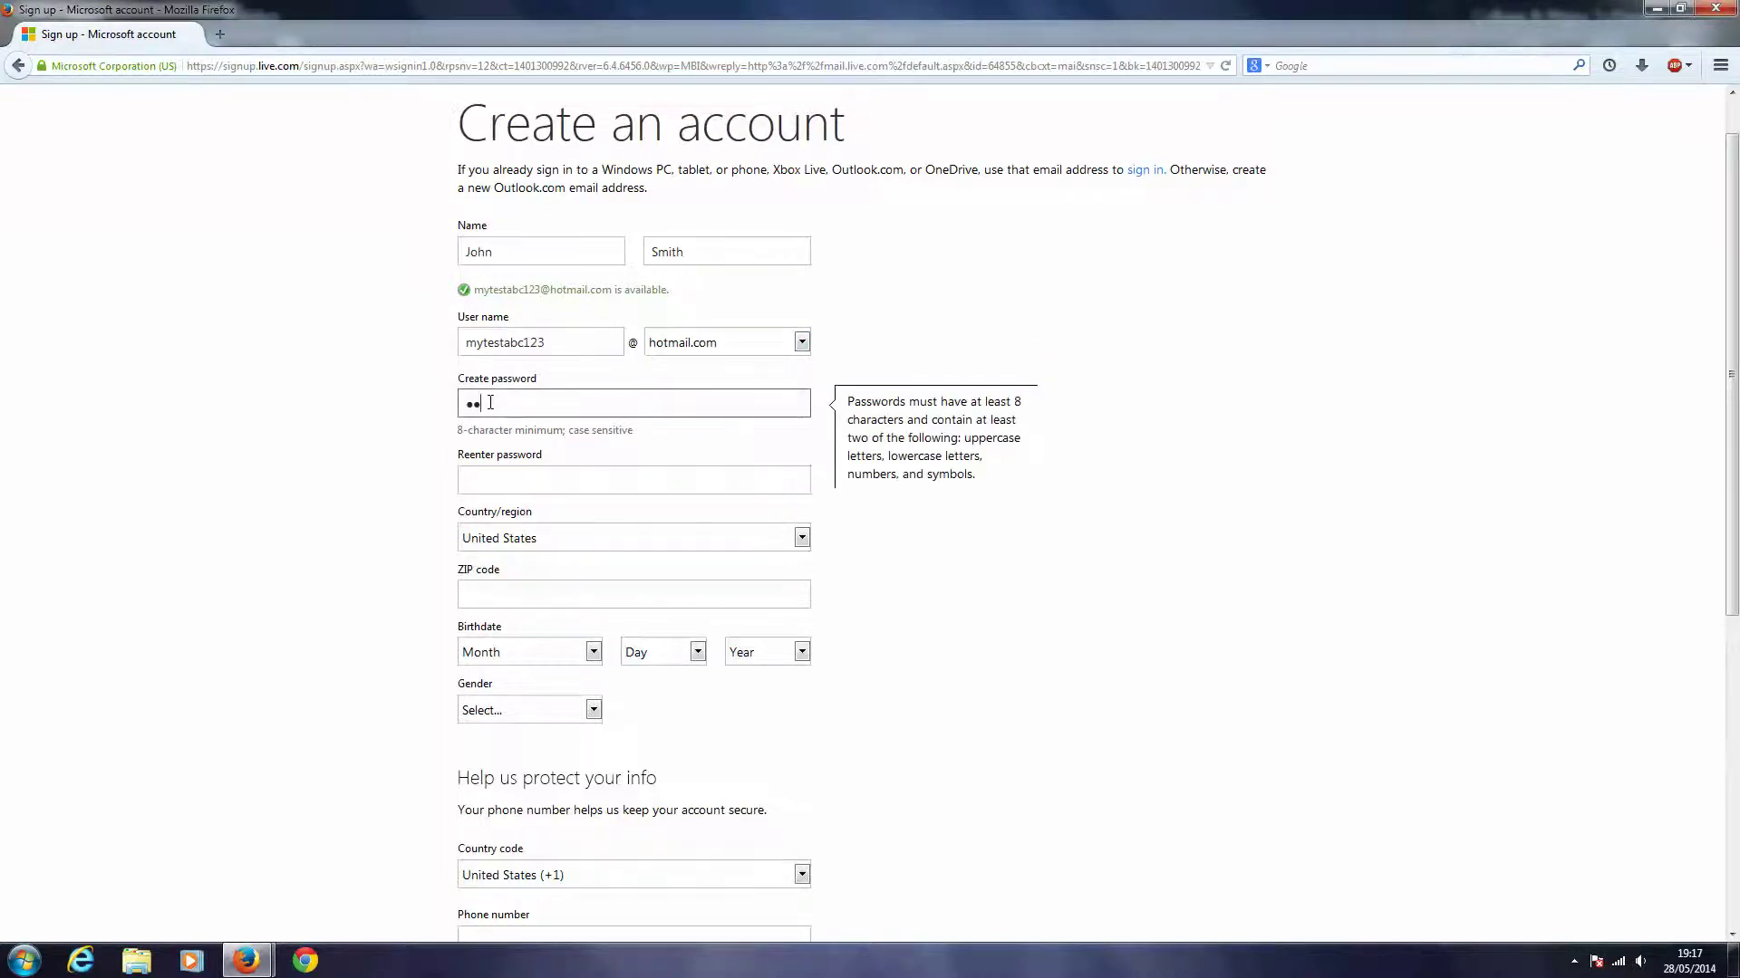
pyautogui.write('••••••')
pyautogui.click(498, 488)
pyautogui.write('••••••••••••')
pyautogui.click(408, 501)
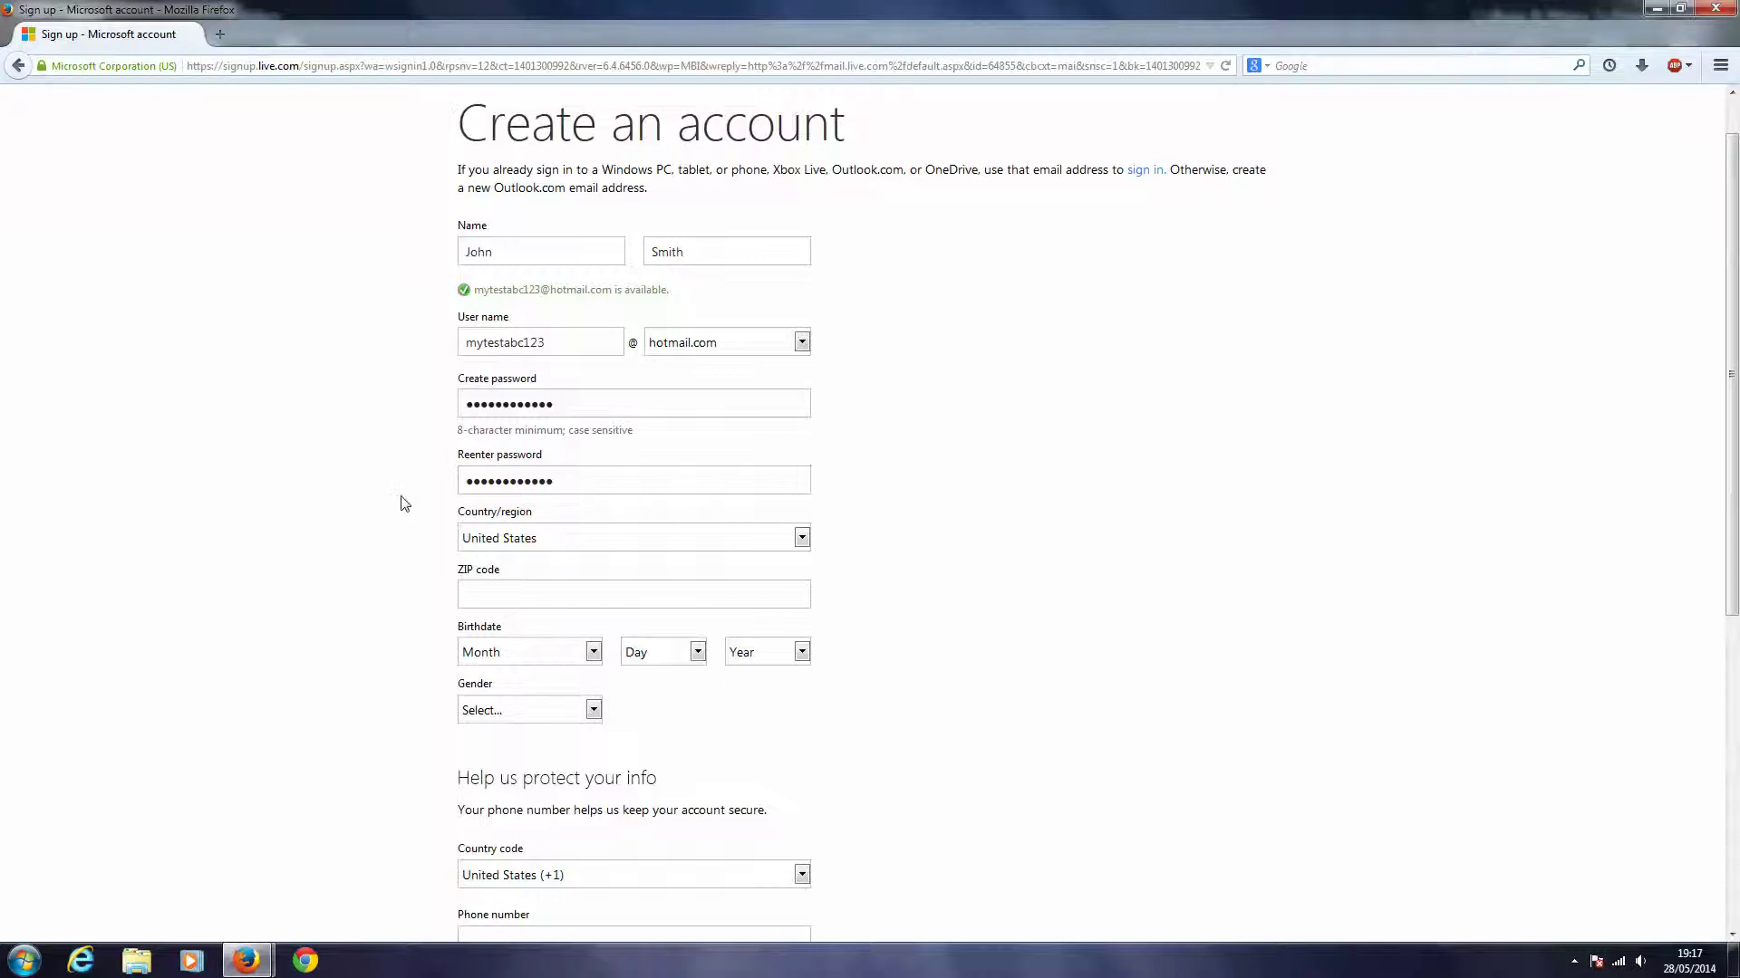
# - Set the country/region to Ireland
pyautogui.click(675, 538)
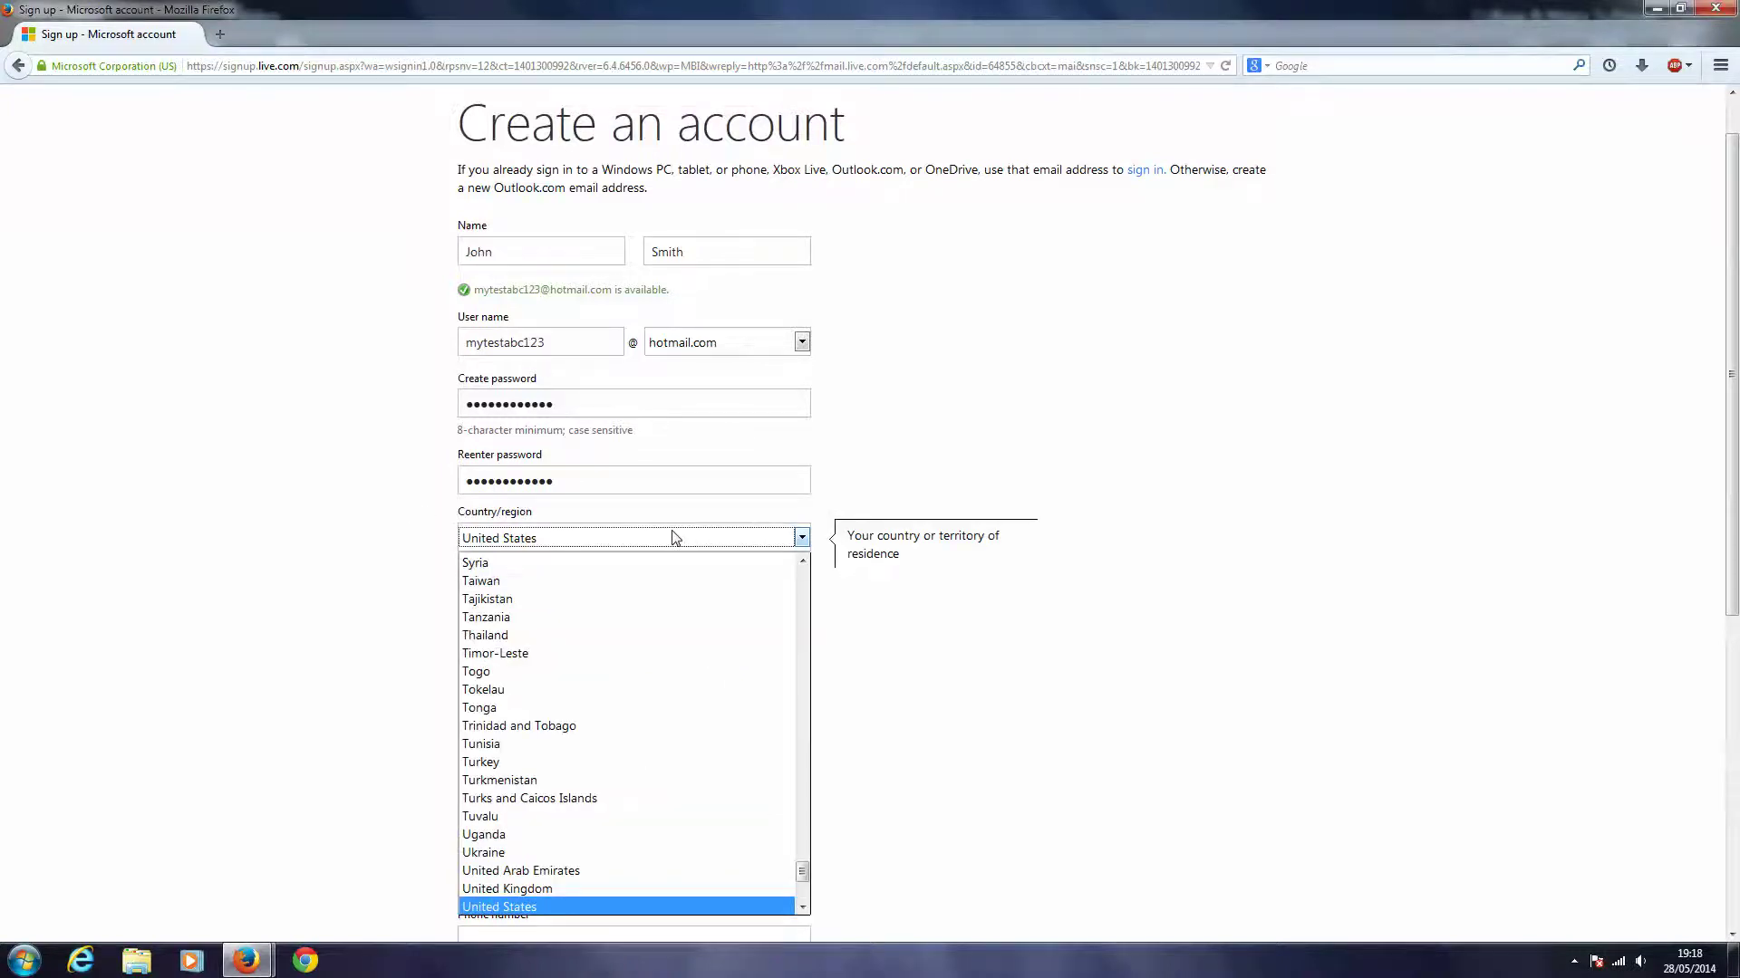
pyautogui.press('i')
pyautogui.click(473, 653)
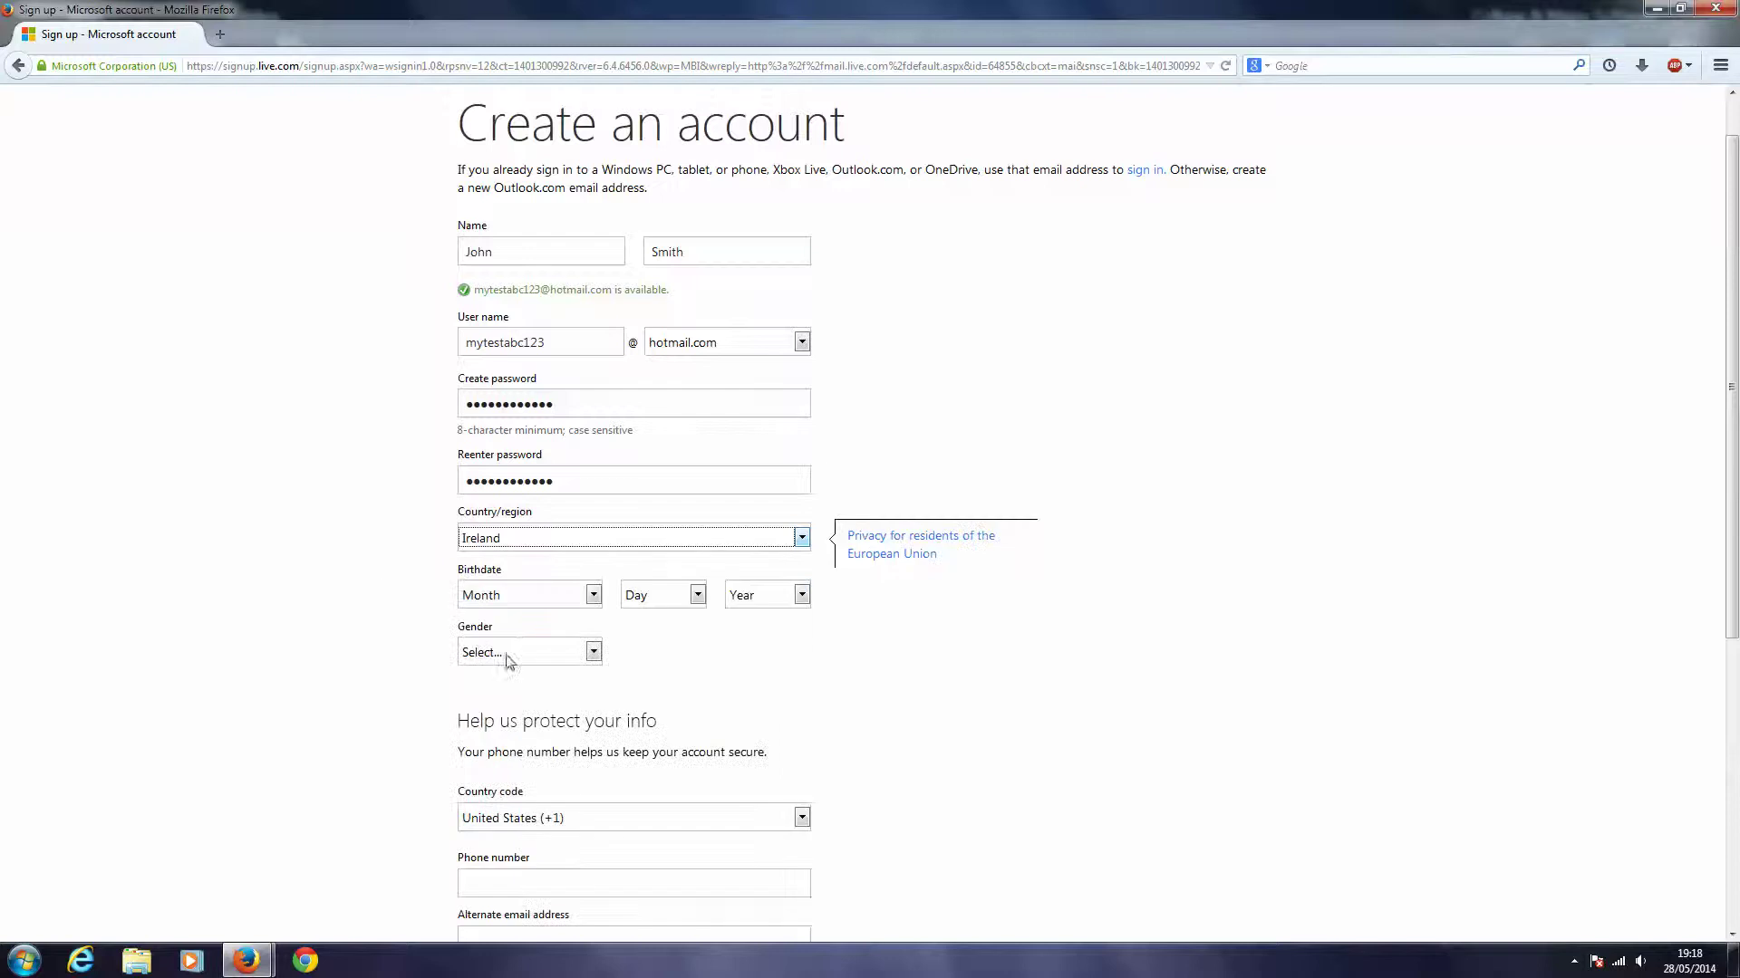
# - Set the birthdate to June 22, 1956 and the gender to Male
pyautogui.click(578, 596)
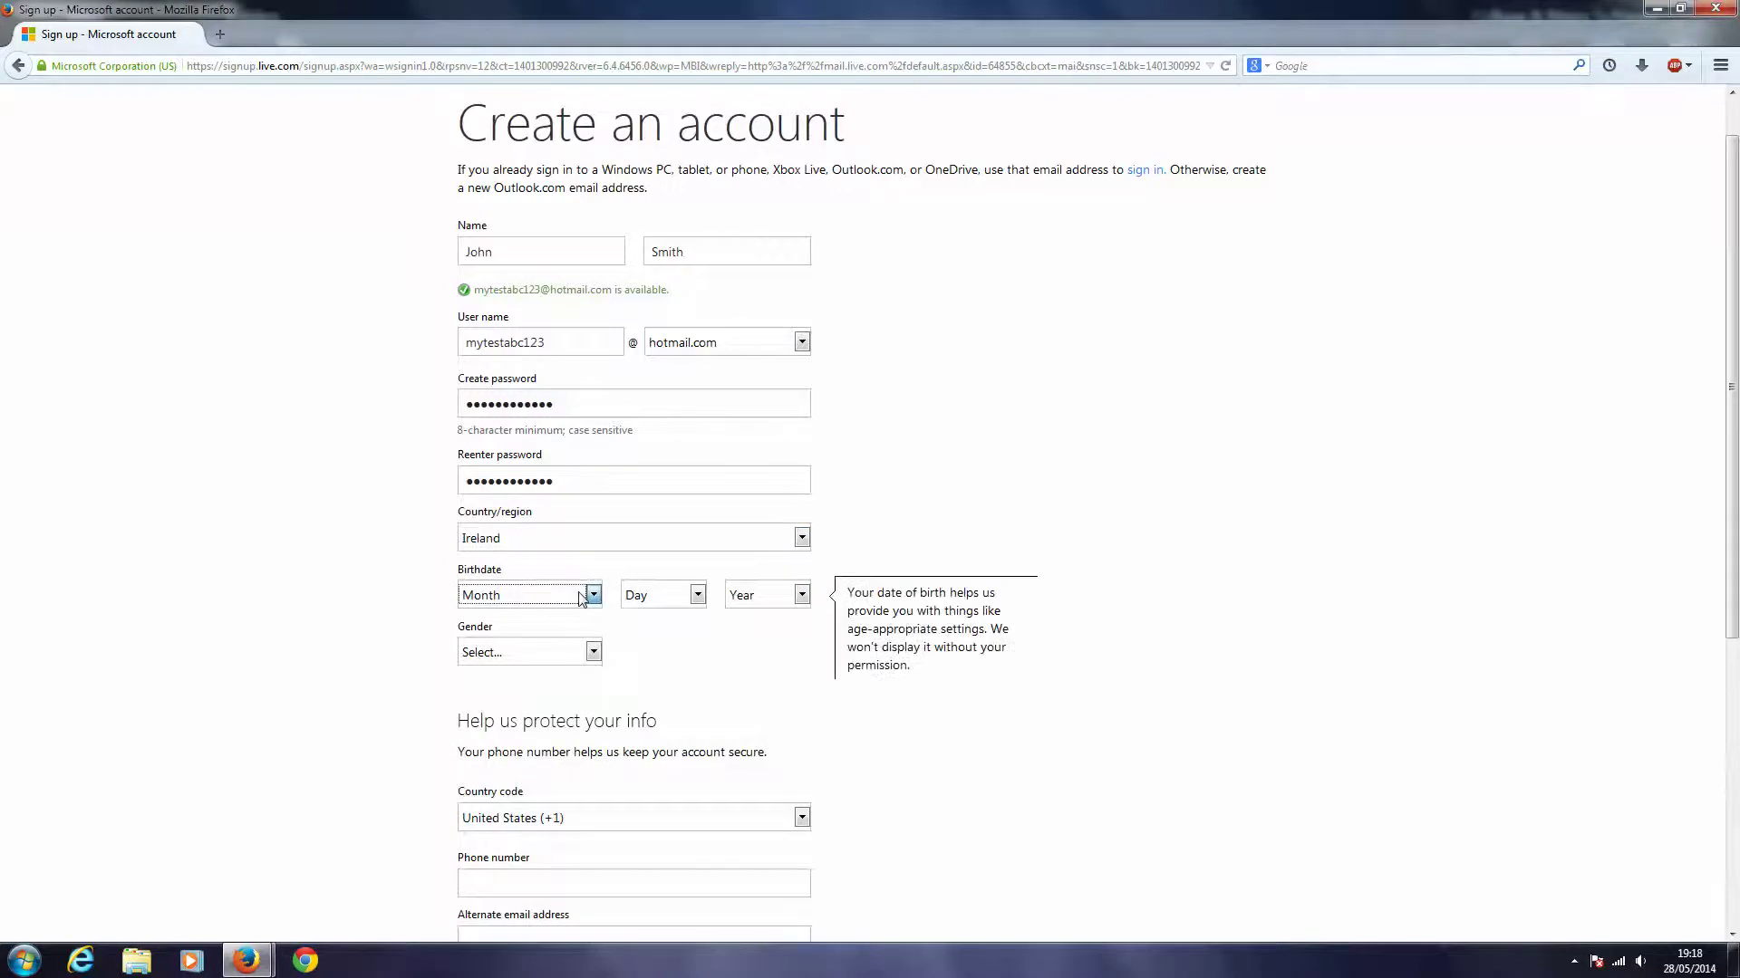
pyautogui.click(589, 595)
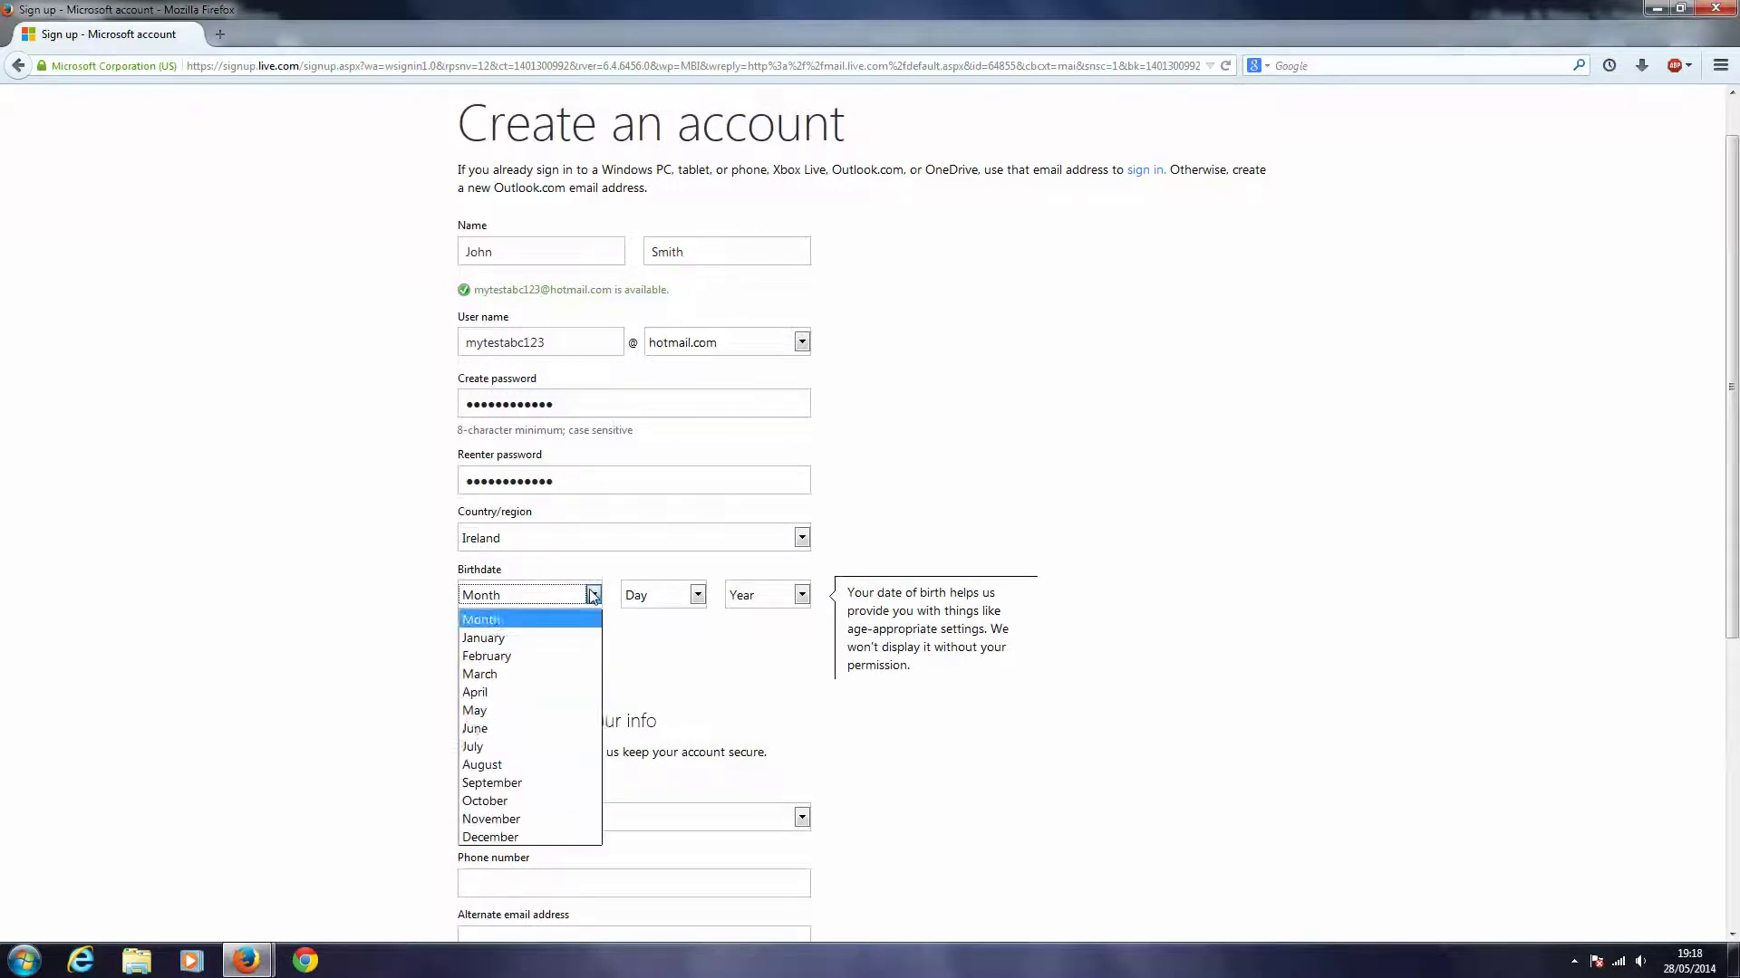
pyautogui.click(489, 743)
pyautogui.click(696, 595)
pyautogui.scroll(-3, 660, 815)
pyautogui.click(654, 832)
pyautogui.click(802, 596)
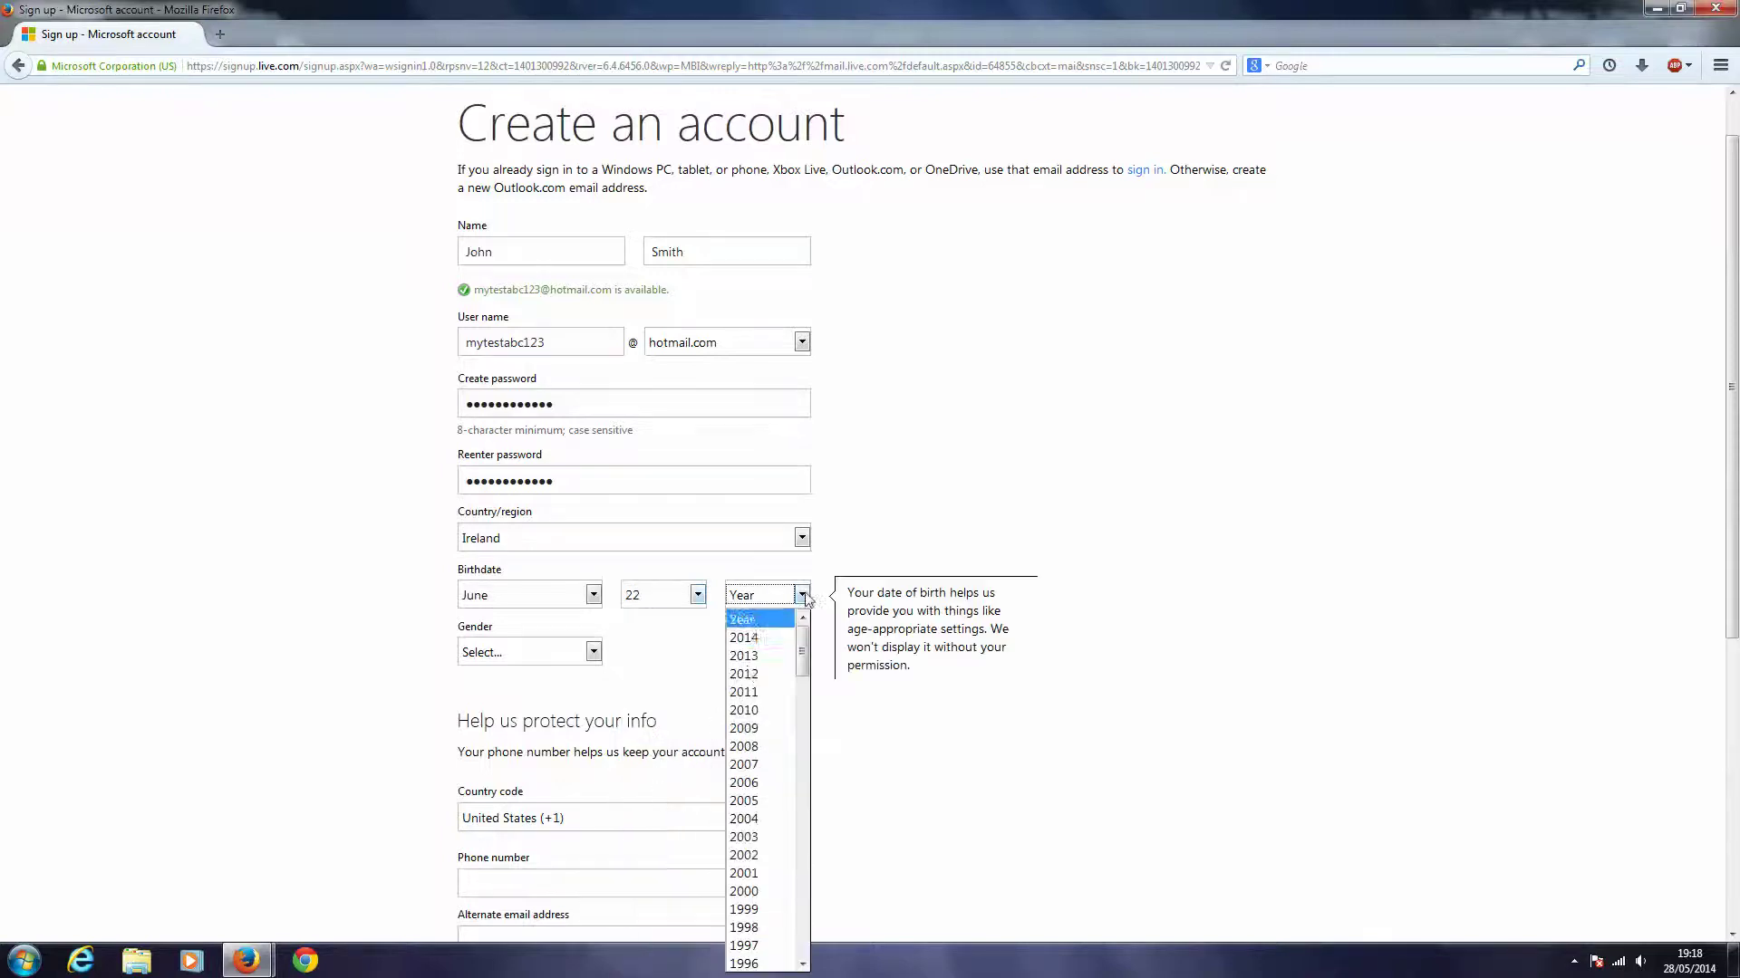
pyautogui.scroll(-20, 766, 689)
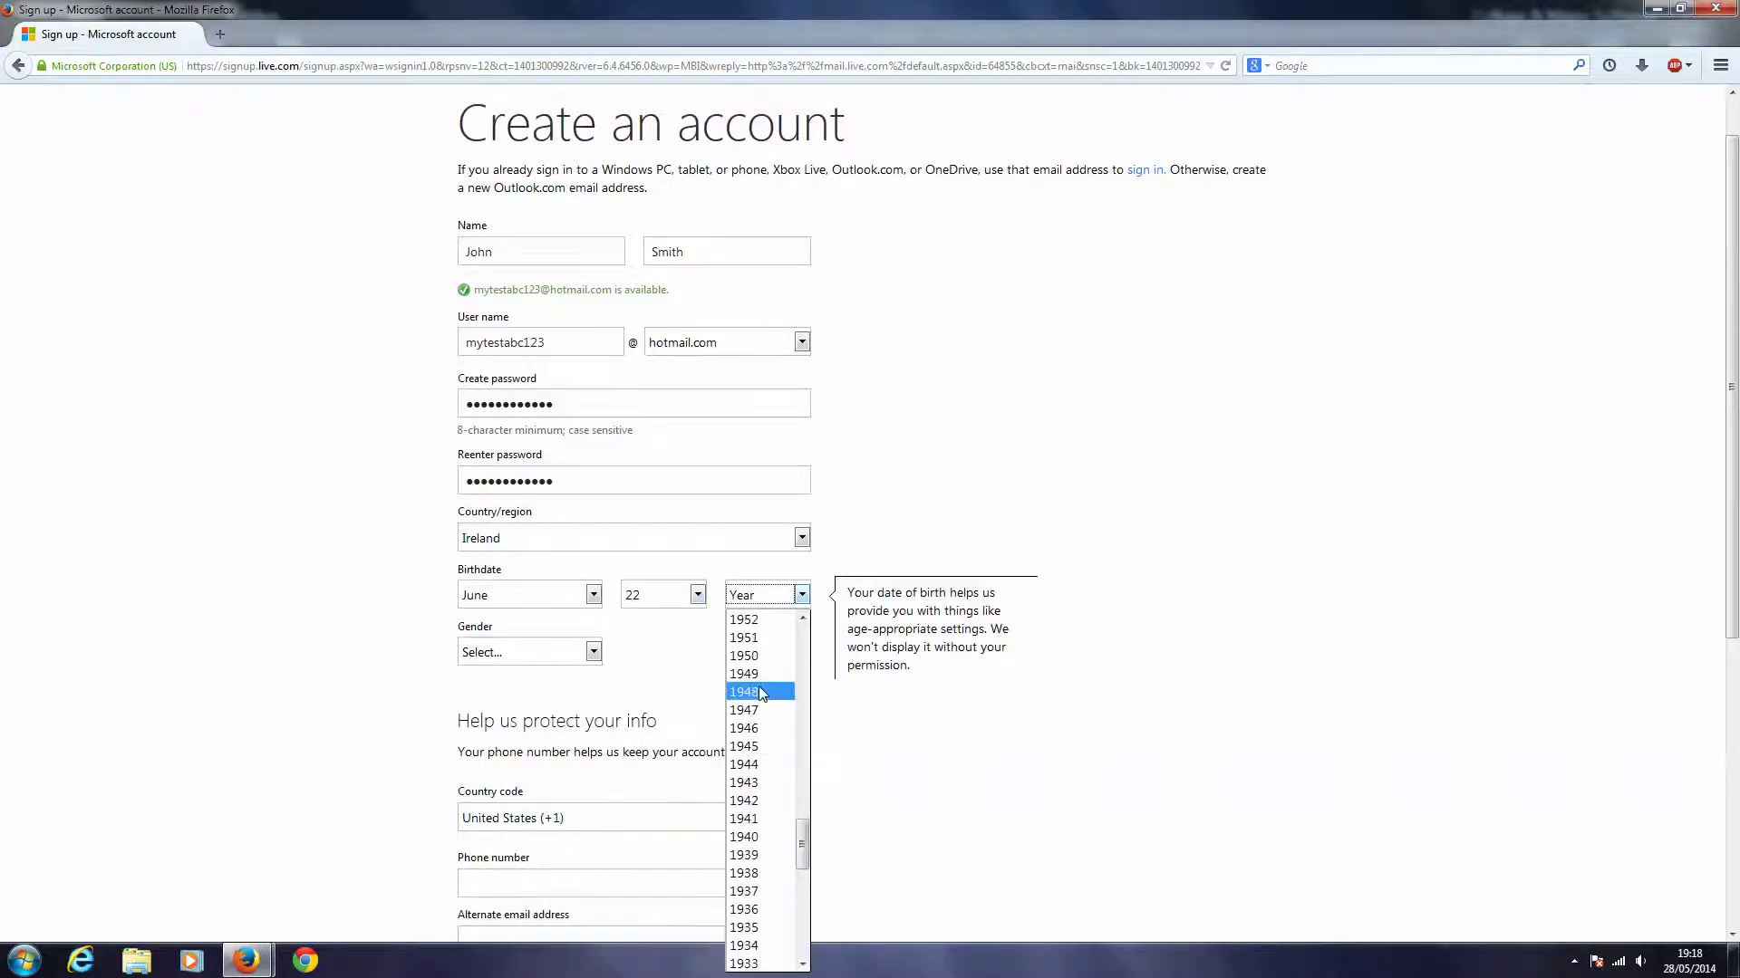
pyautogui.scroll(1, 762, 694)
pyautogui.click(750, 657)
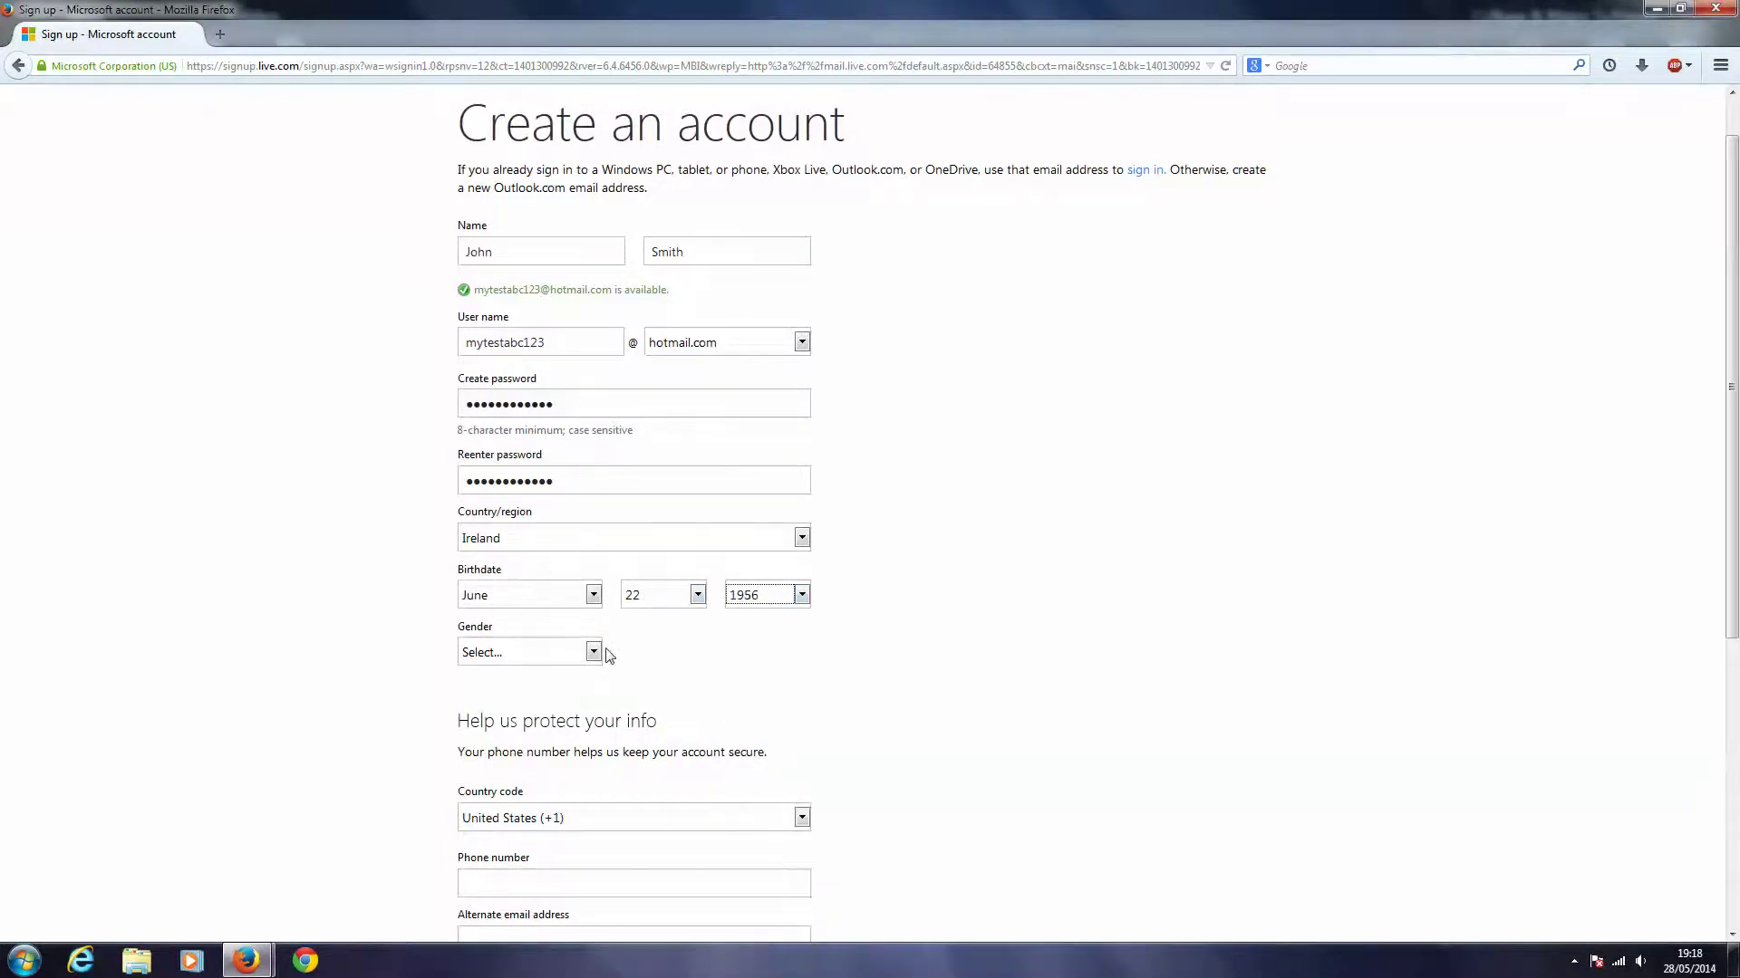
pyautogui.click(594, 652)
pyautogui.click(530, 697)
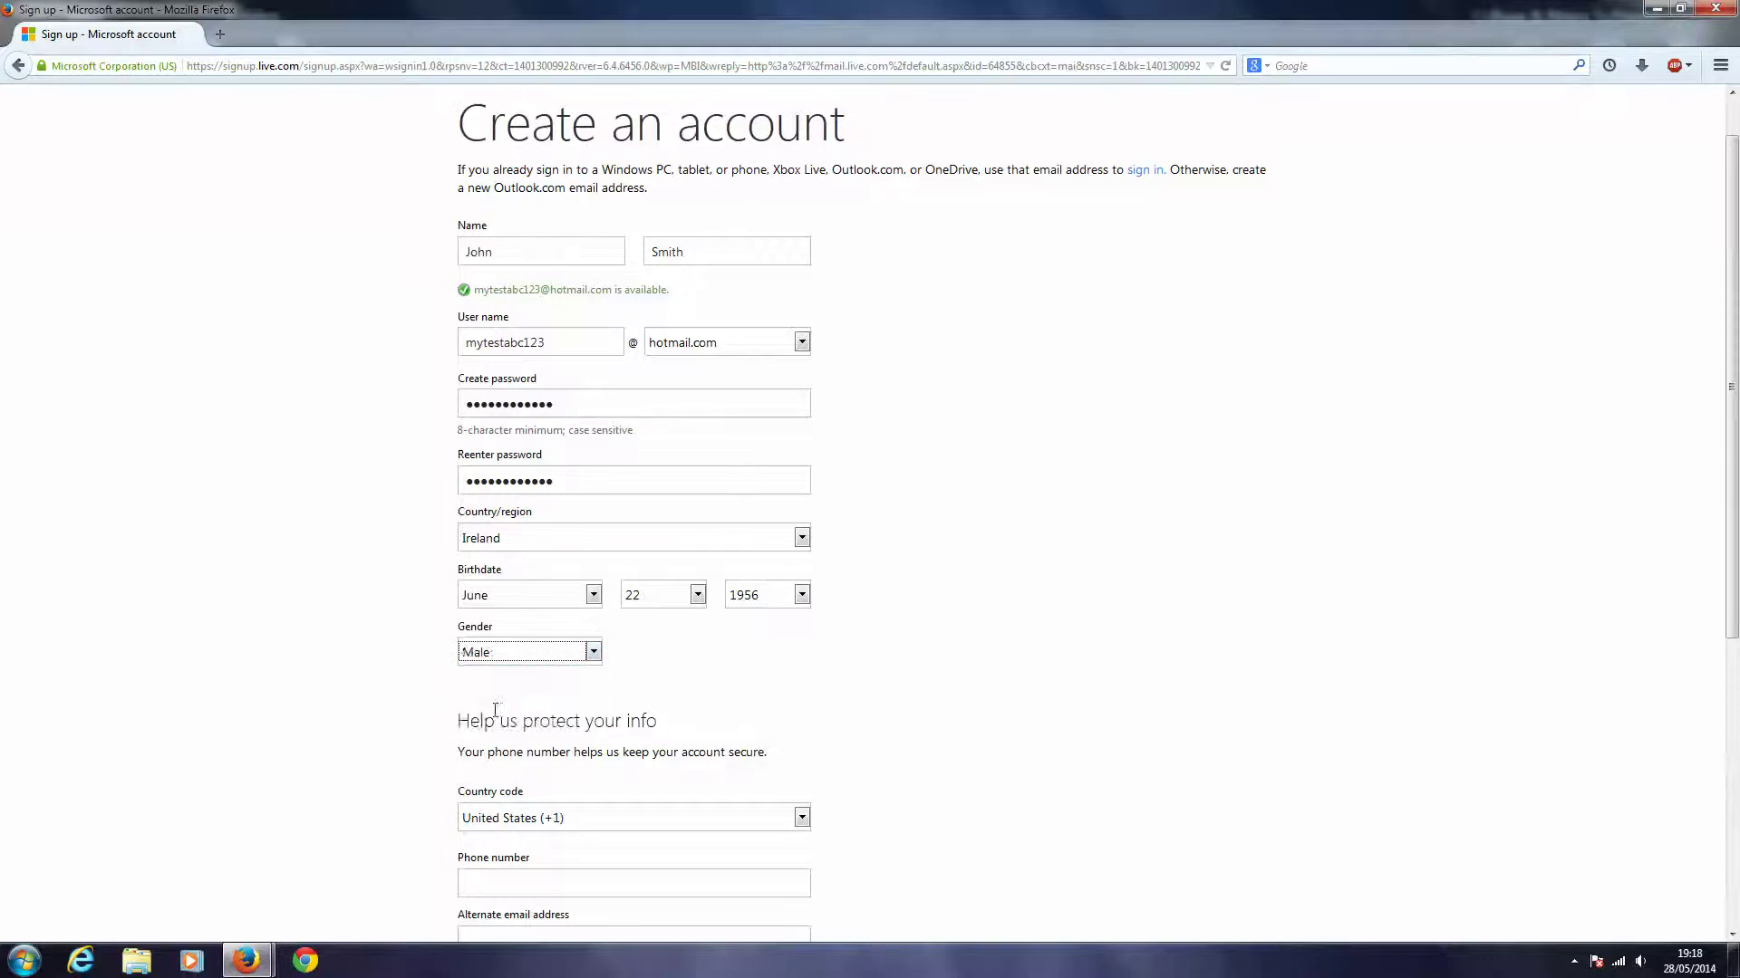
pyautogui.scroll(-3, 380, 703)
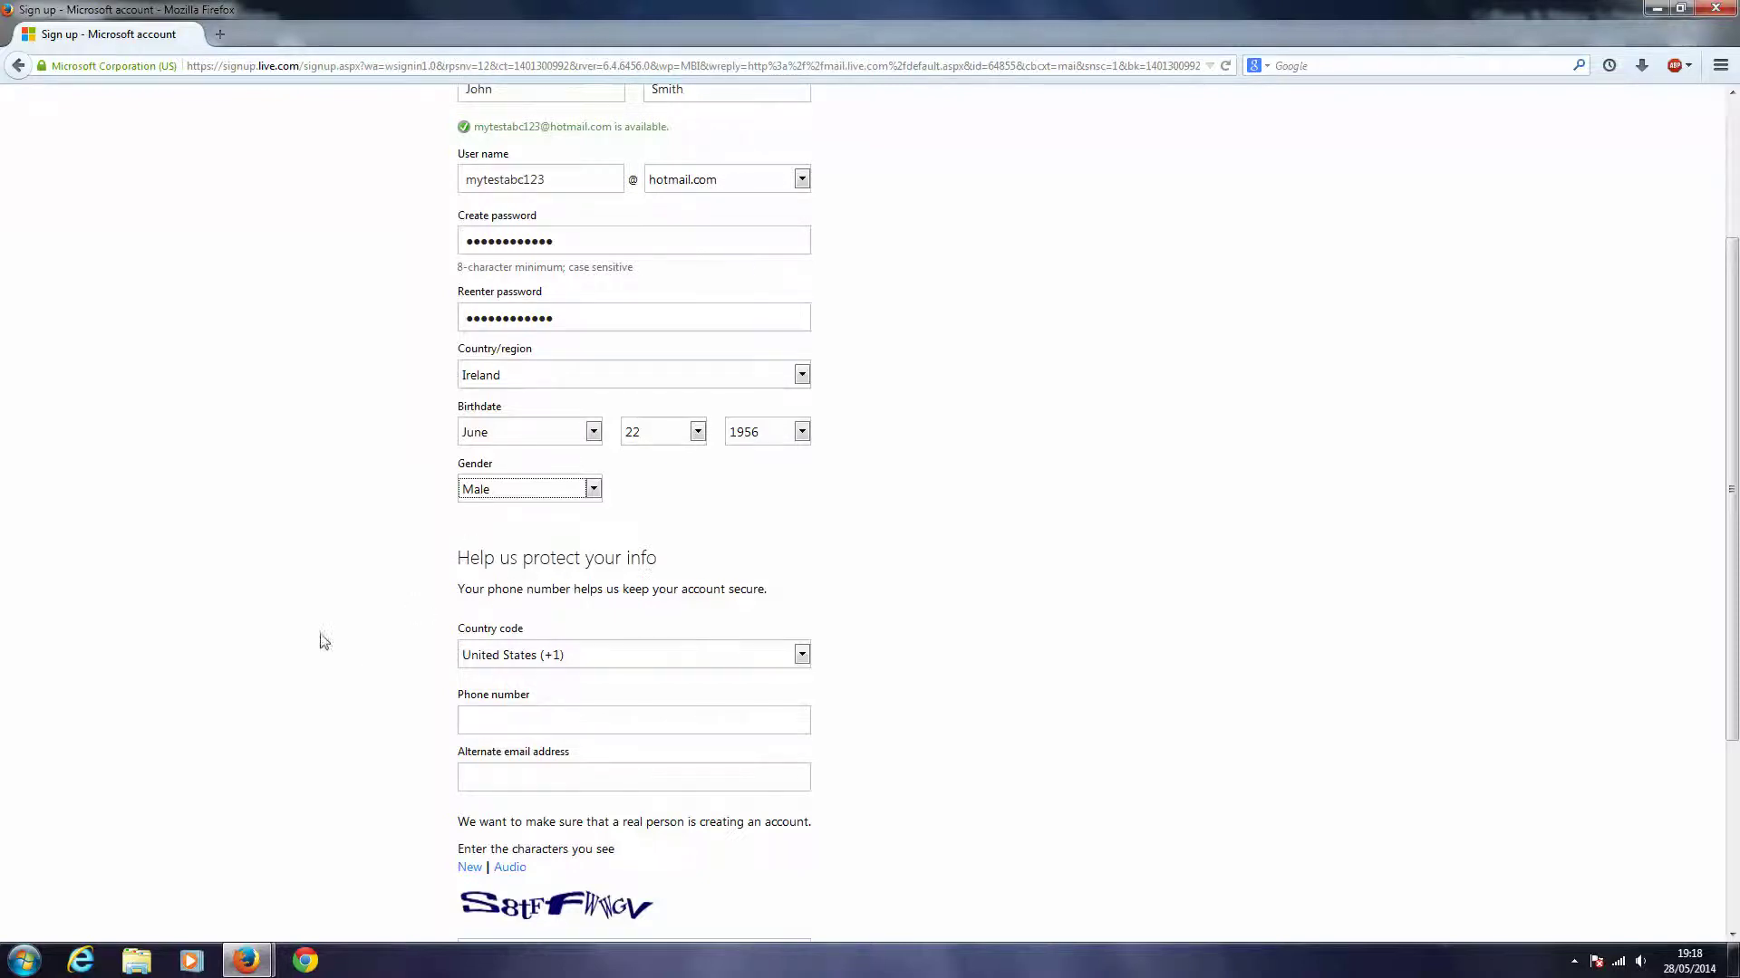
# - Enter an alternate email address in the security-info section
pyautogui.scroll(-2, 386, 670)
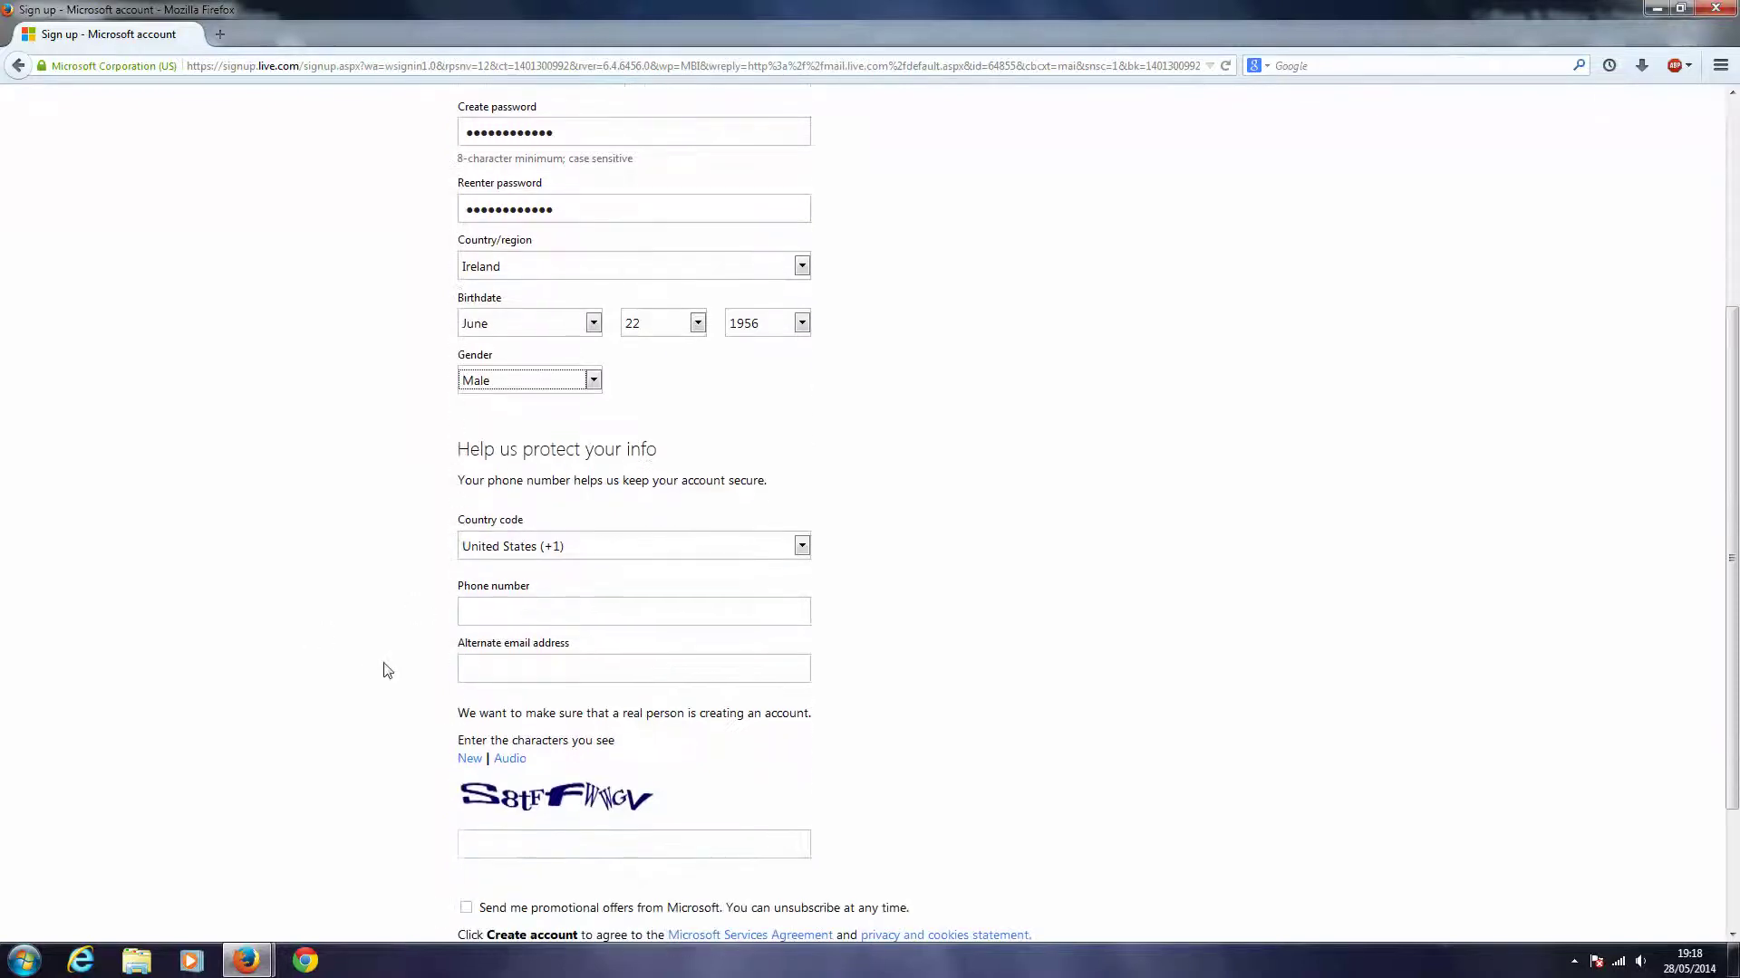
pyautogui.click(535, 667)
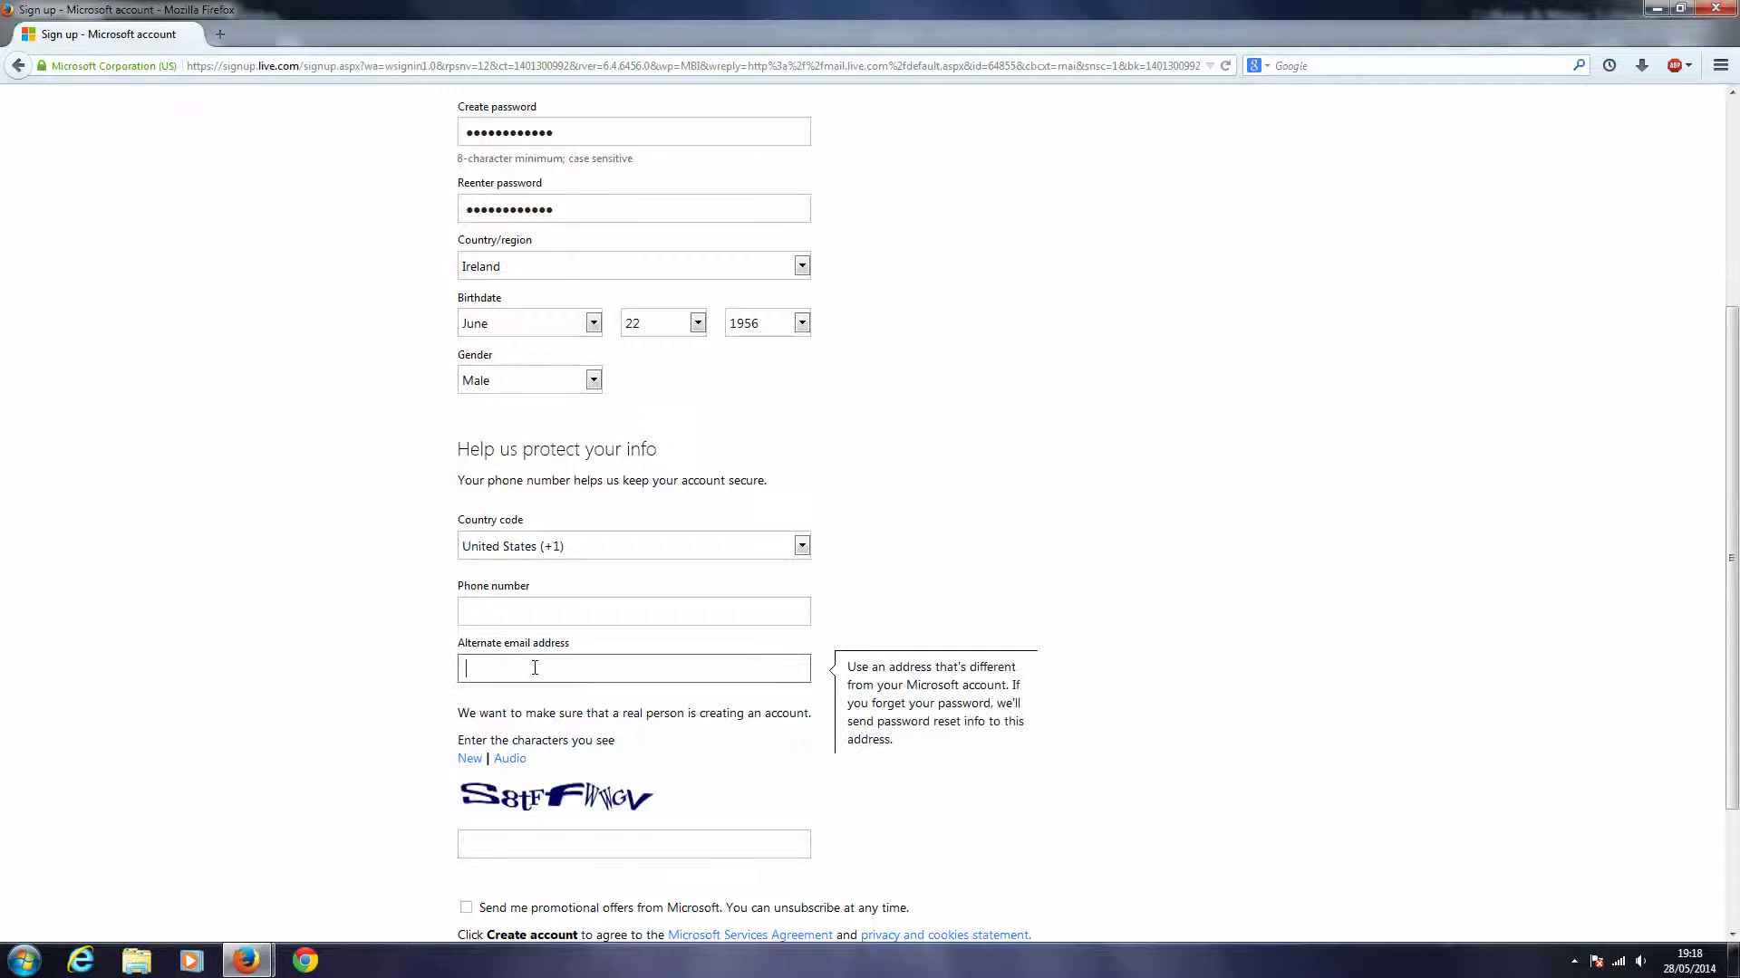
pyautogui.click(332, 649)
# - Type the characters shown in the verification image
pyautogui.scroll(-3, 362, 707)
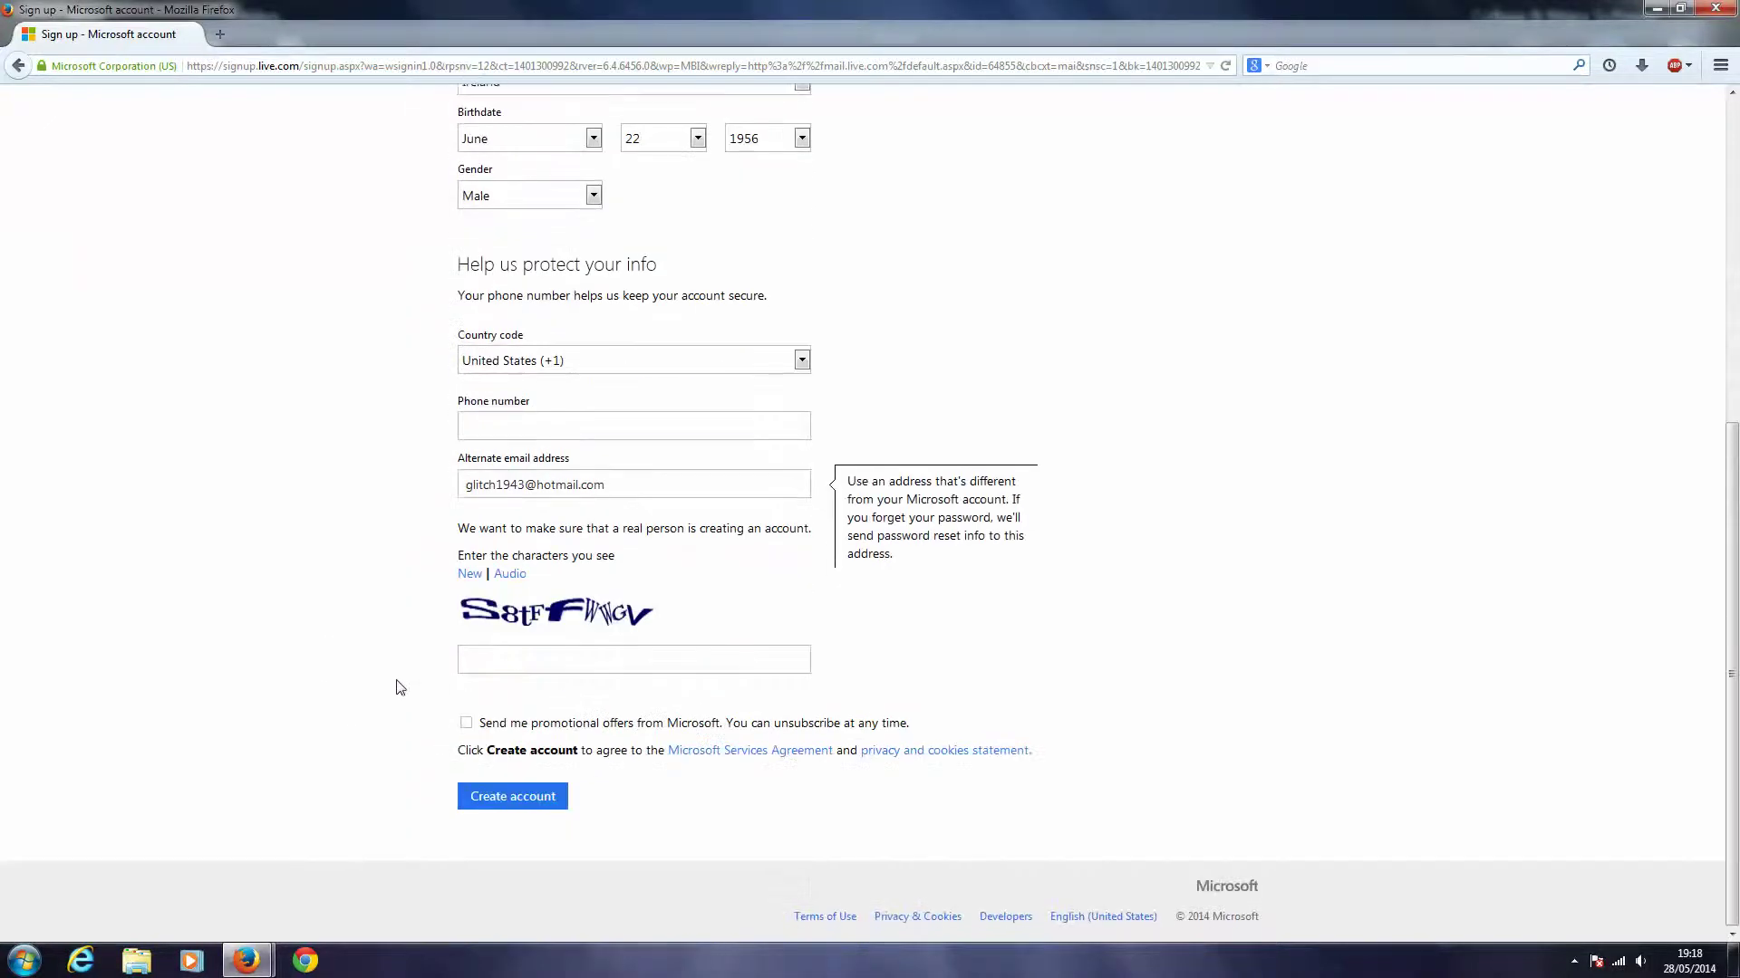
pyautogui.click(588, 660)
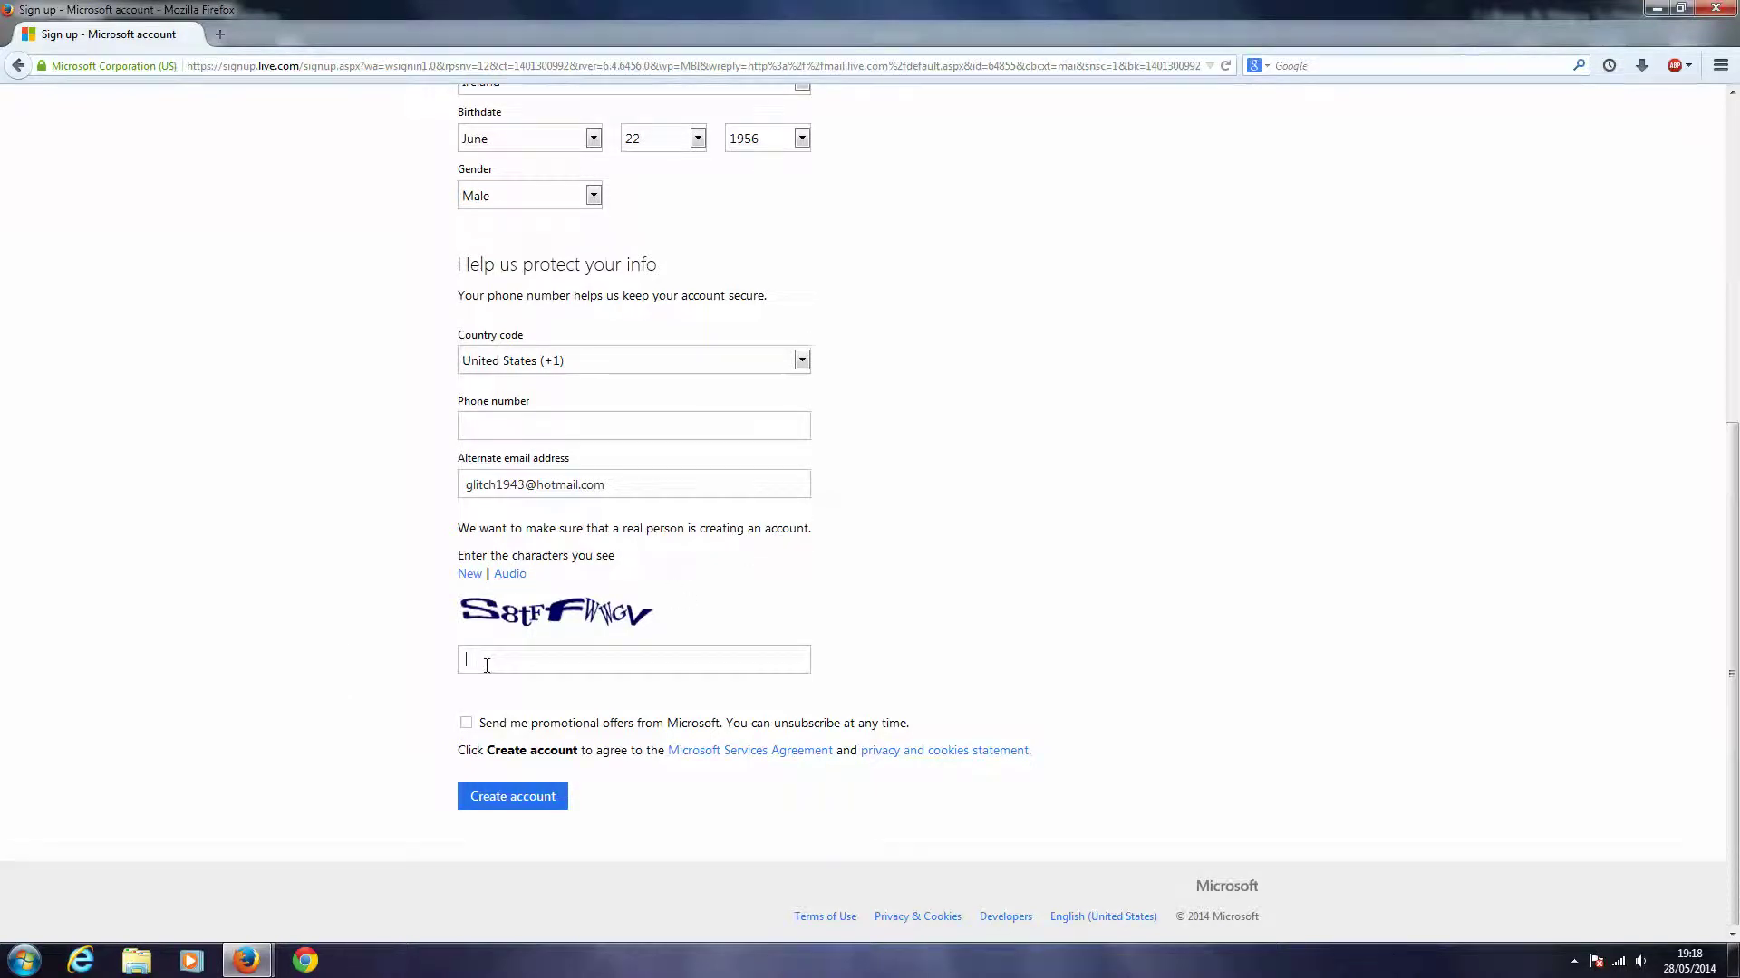
pyautogui.write('8tffwwgv')
# - Create the account, read the Outlook.com Team welcome email, and return to the Inbox list
pyautogui.click(500, 804)
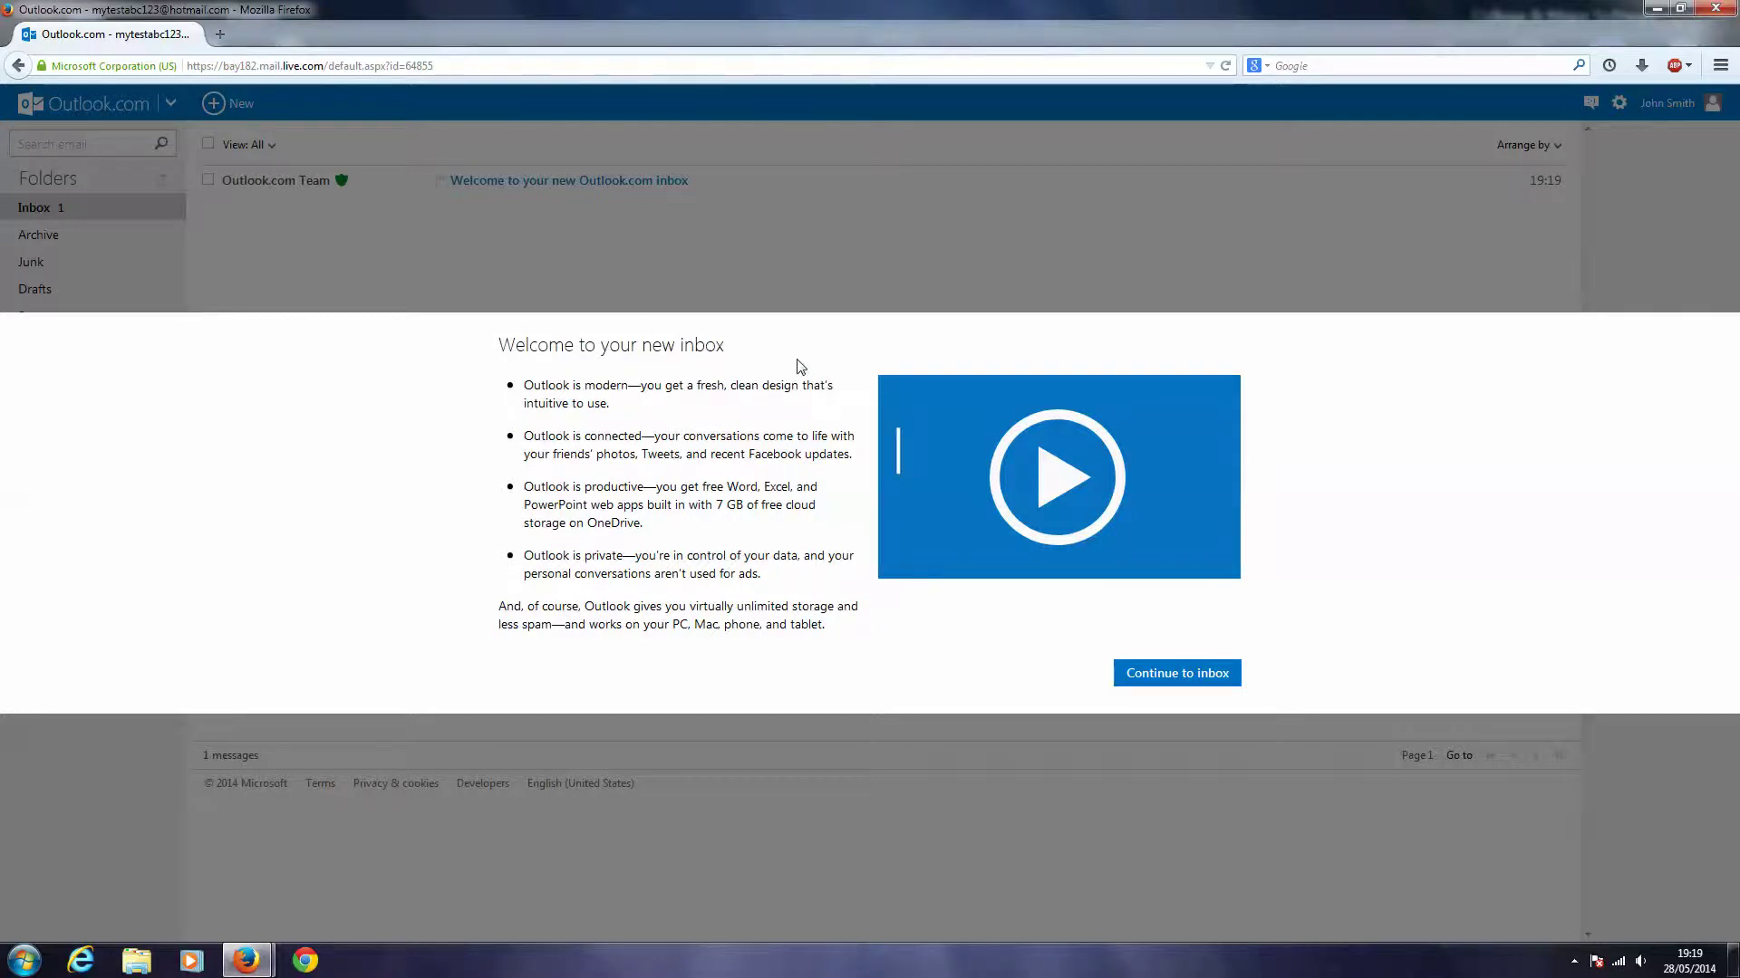
pyautogui.click(1195, 679)
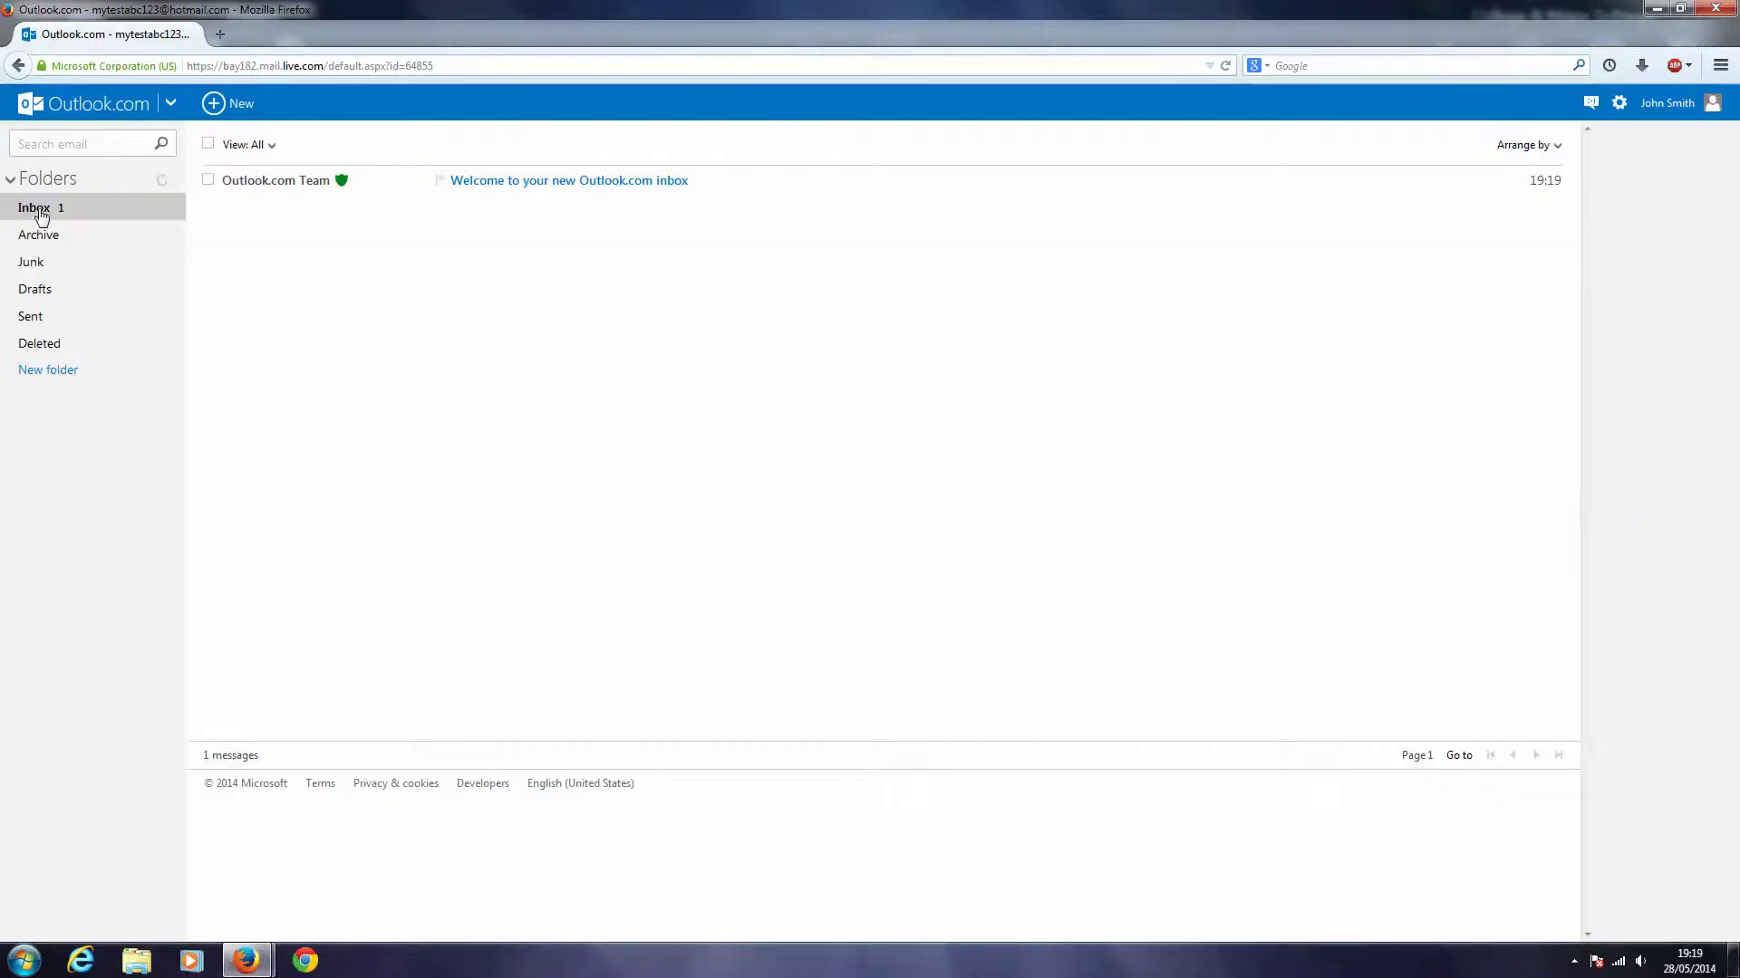
pyautogui.click(552, 186)
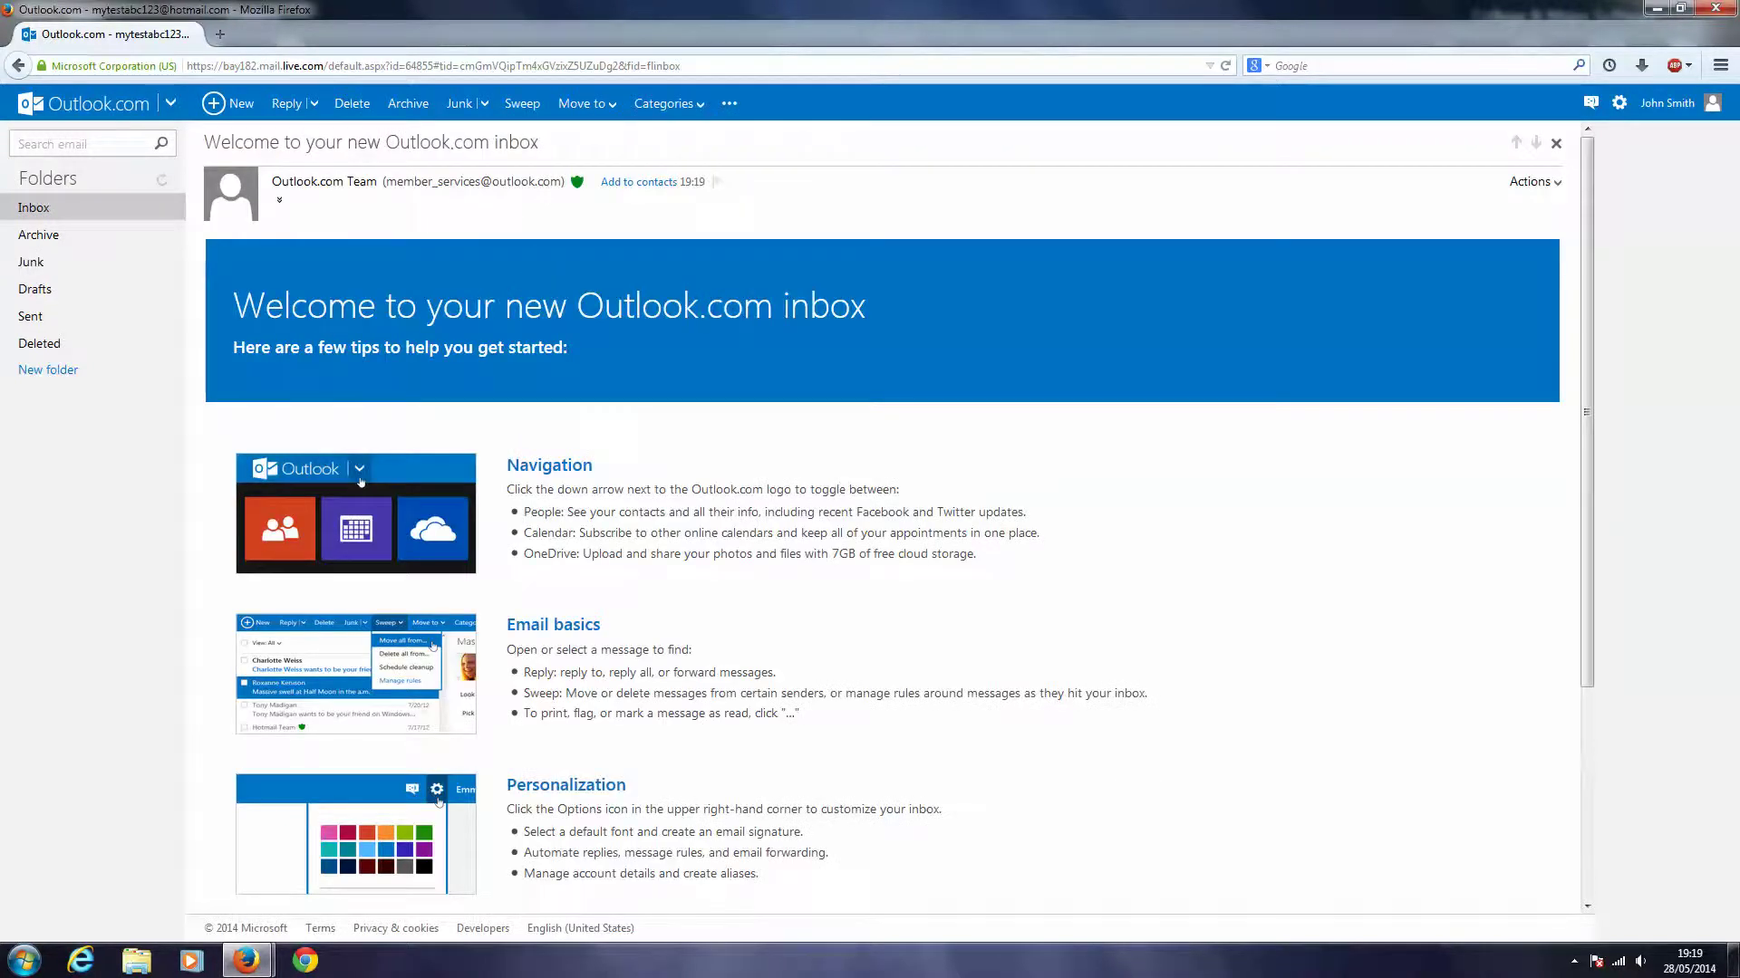
pyautogui.scroll(-3, 648, 344)
pyautogui.scroll(3, 649, 345)
pyautogui.click(24, 211)
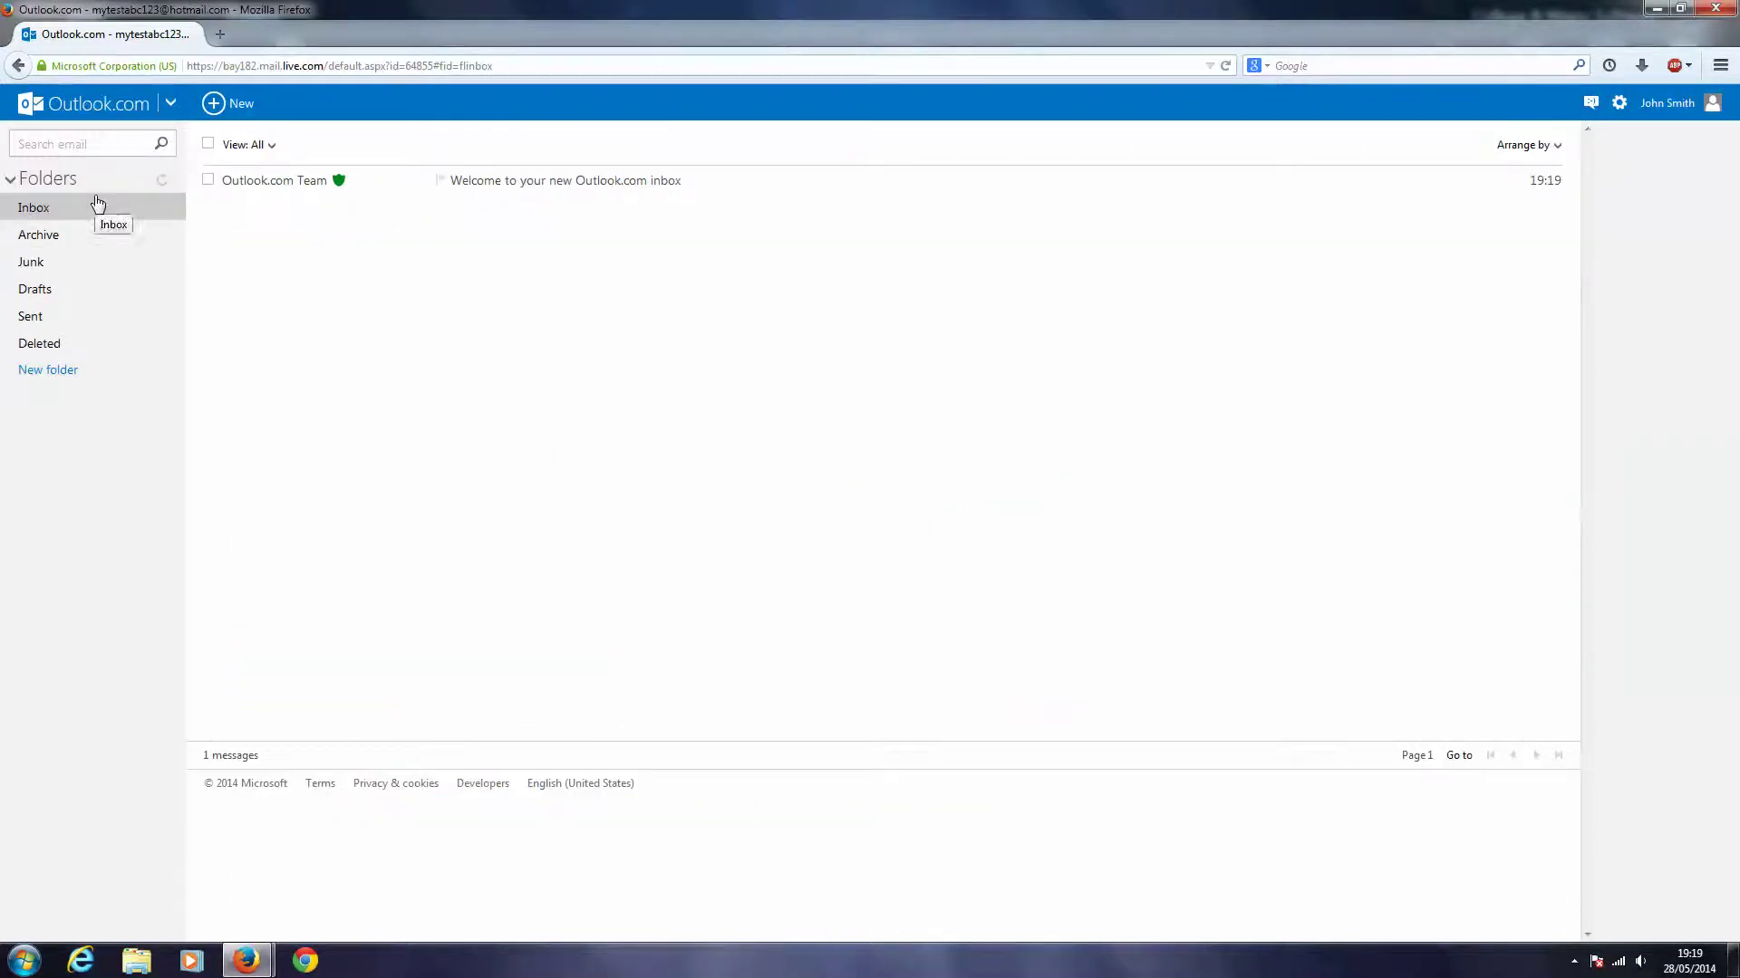
# - Sign out of the new account and return to the Windows desktop
pyautogui.click(1681, 104)
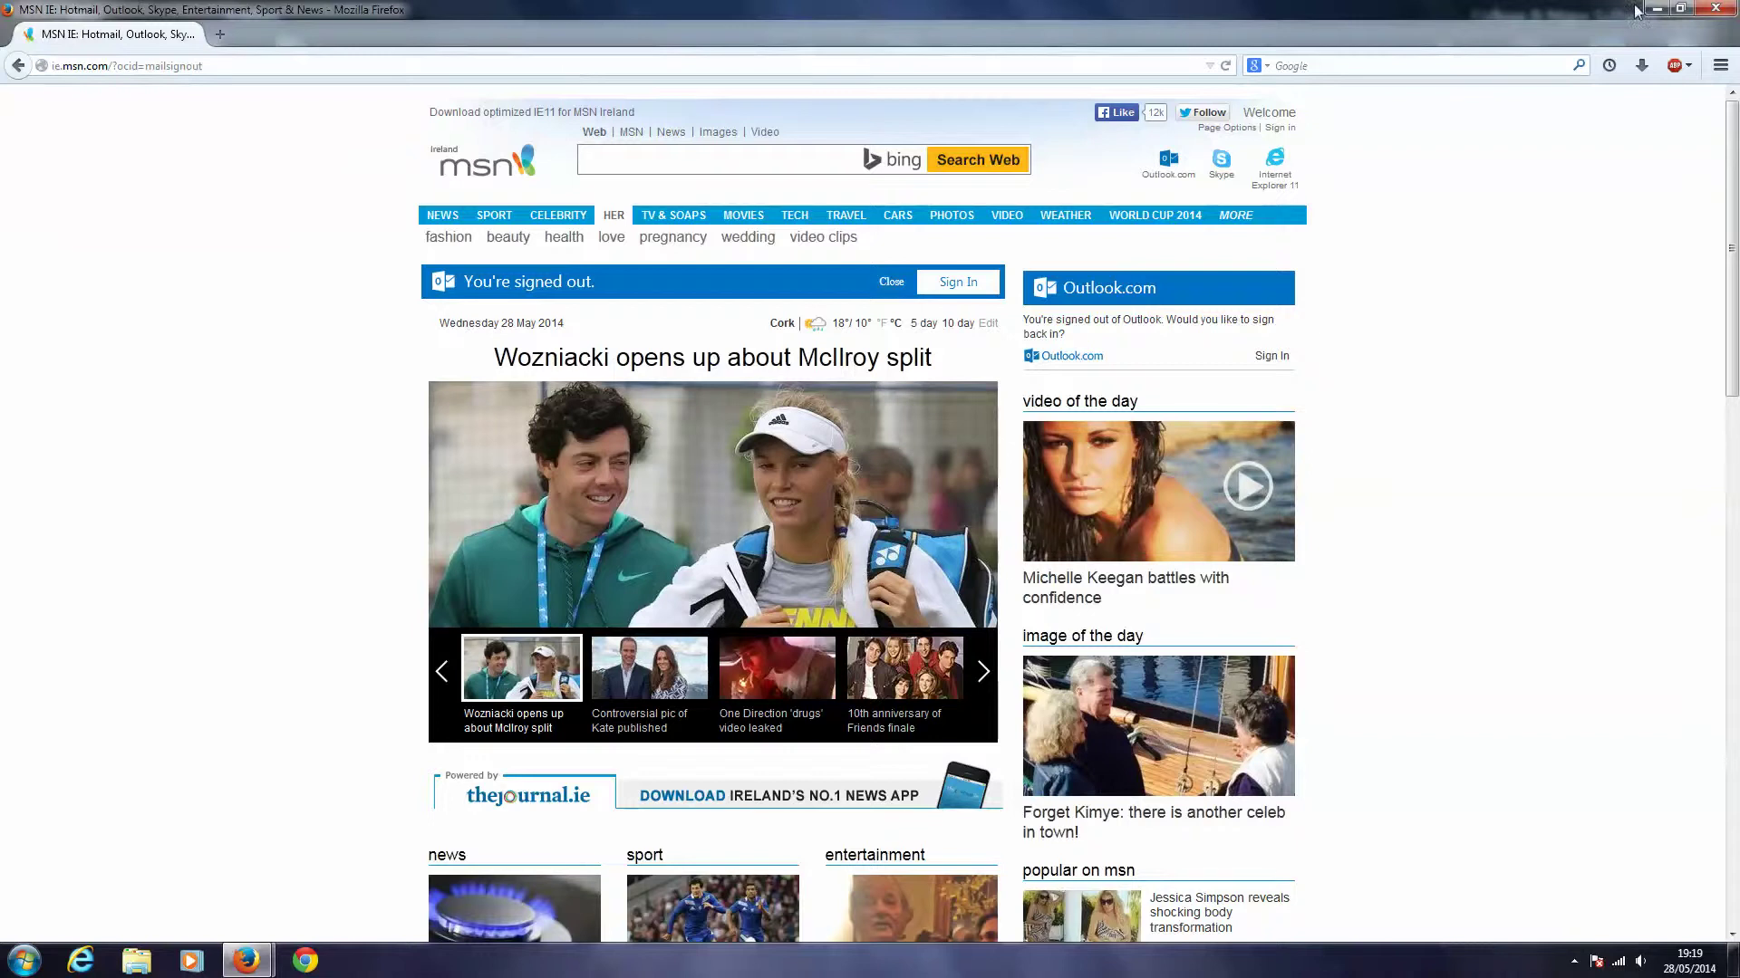
pyautogui.press('super+d')
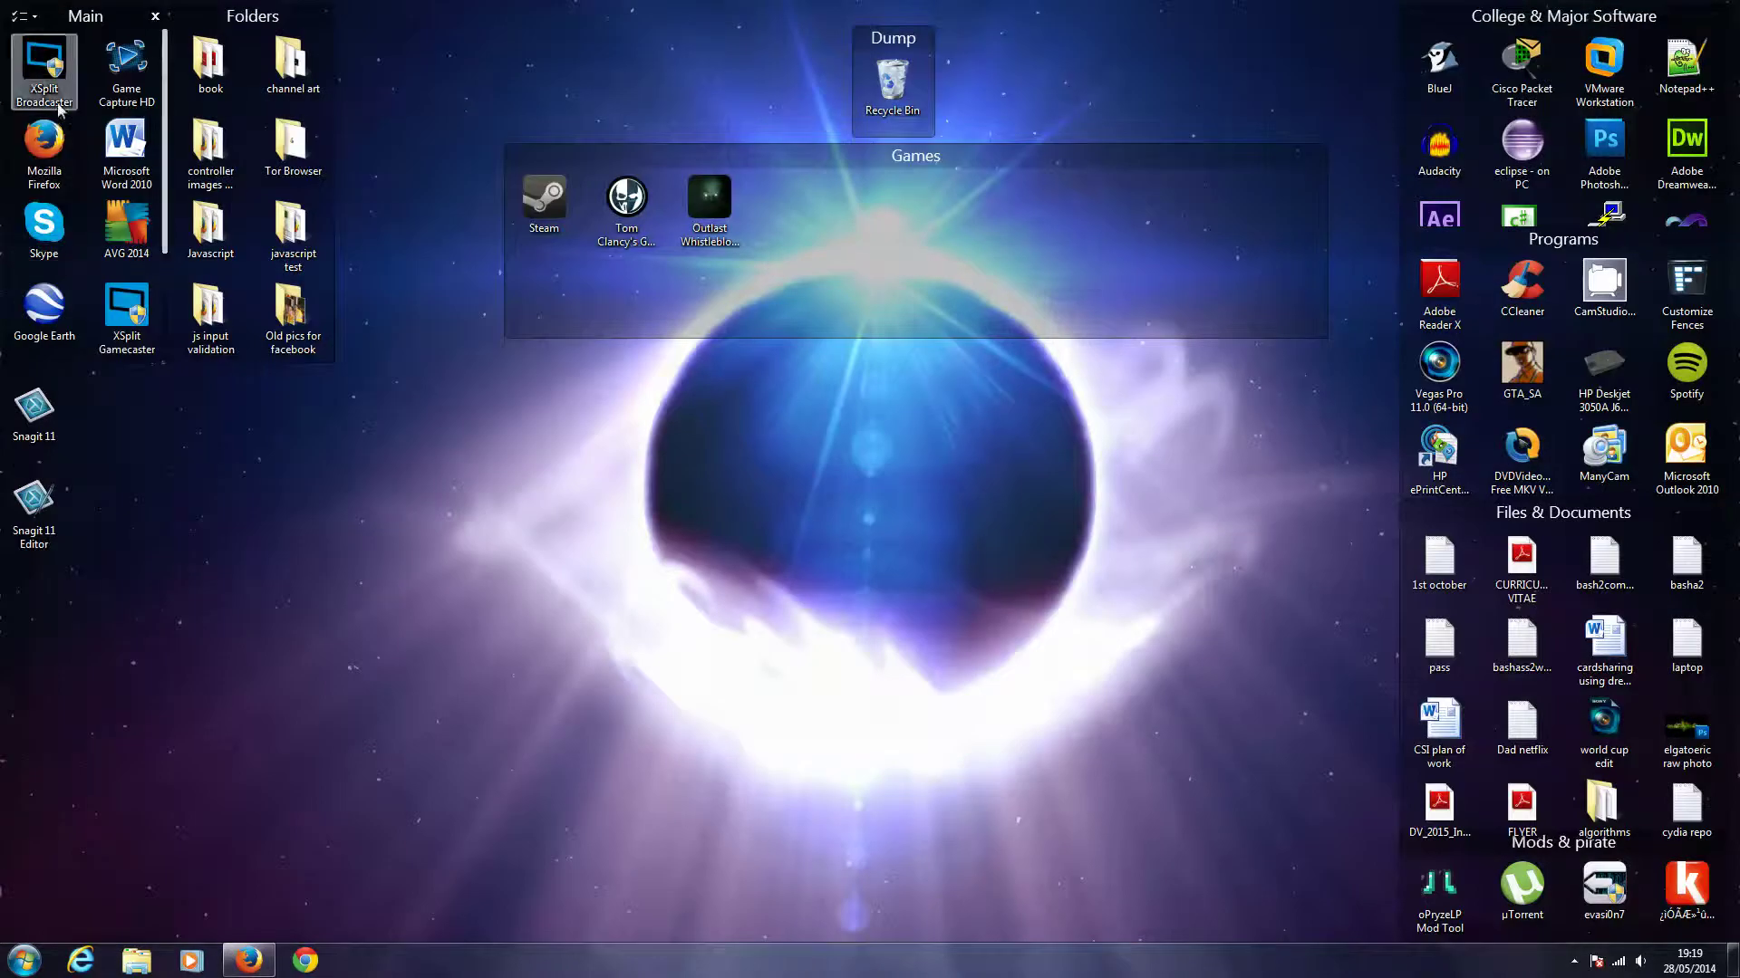
# - Relaunch Firefox, search 'hotmail', and open the Hotmail result to reach the sign-in page
pyautogui.click(42, 147)
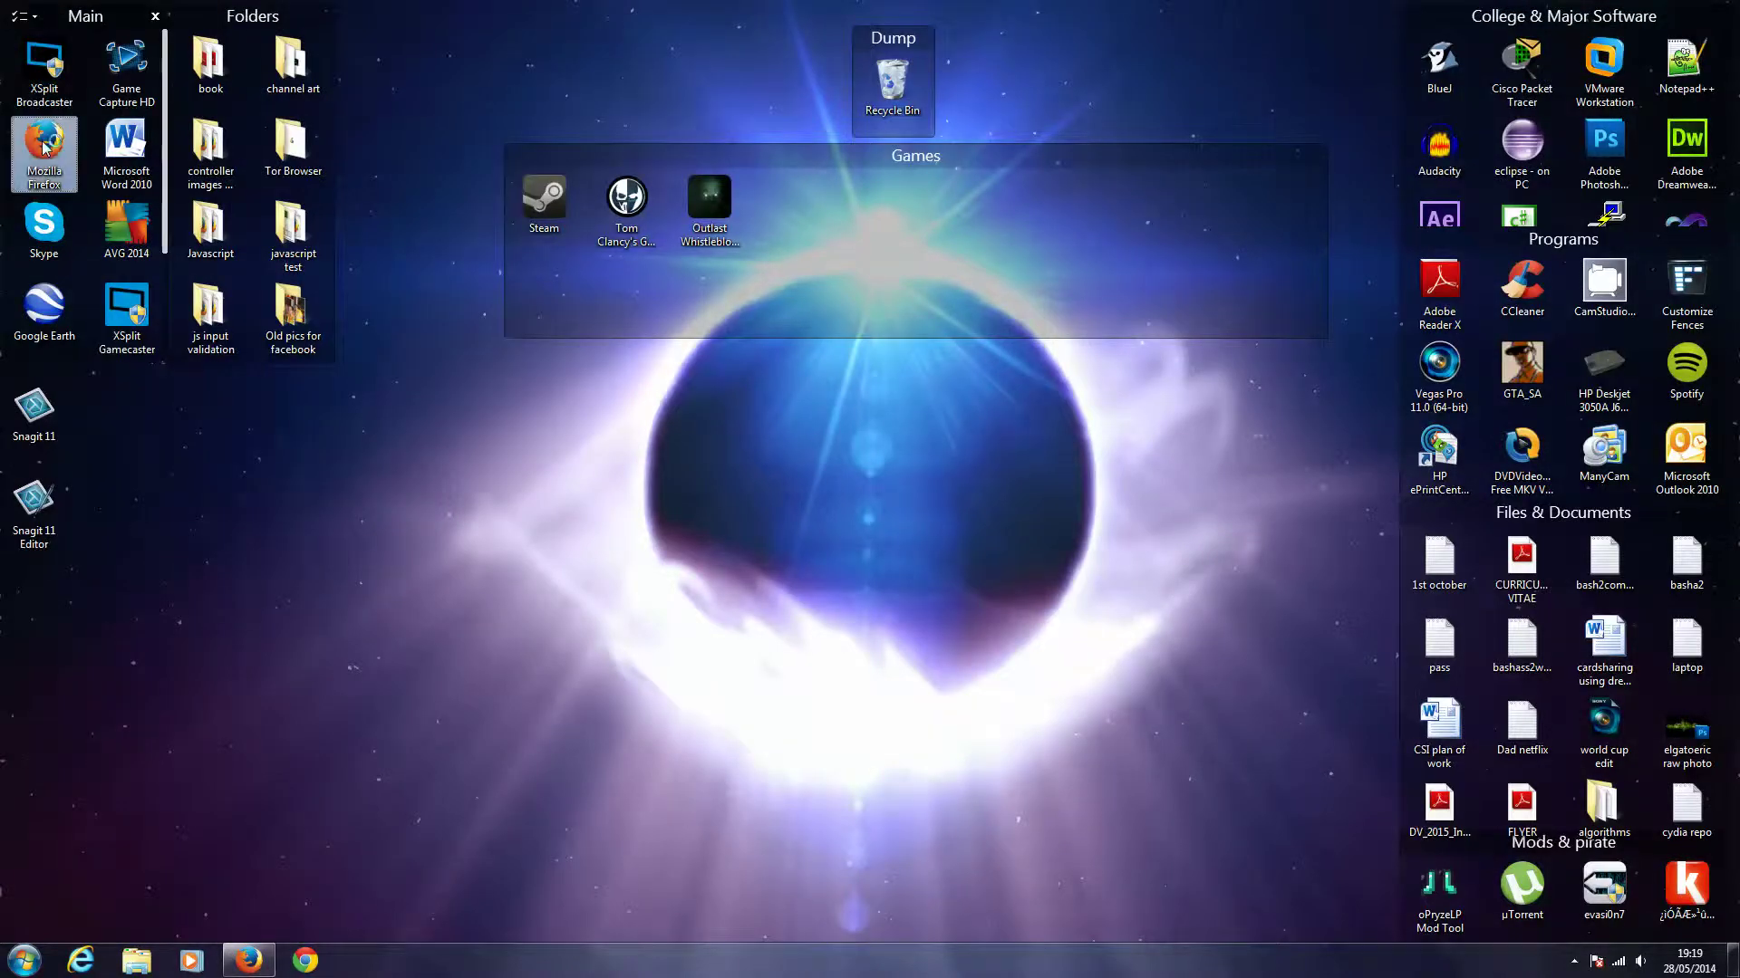
pyautogui.doubleClick(42, 147)
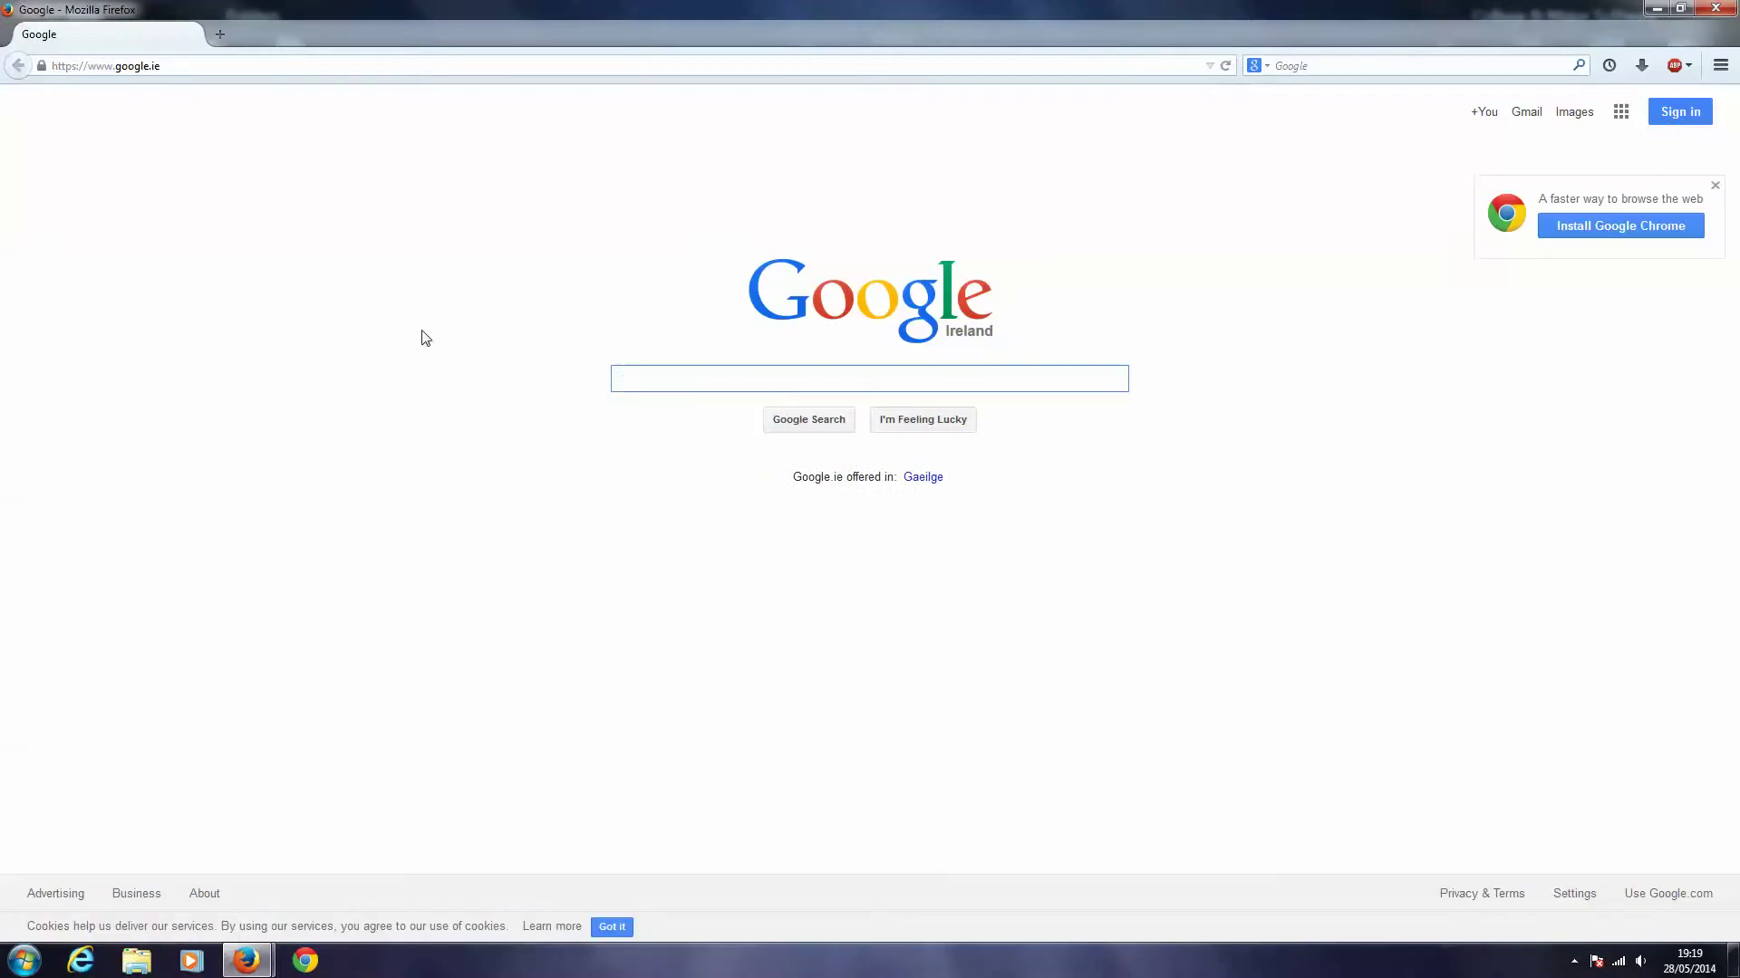
pyautogui.write('hotmail')
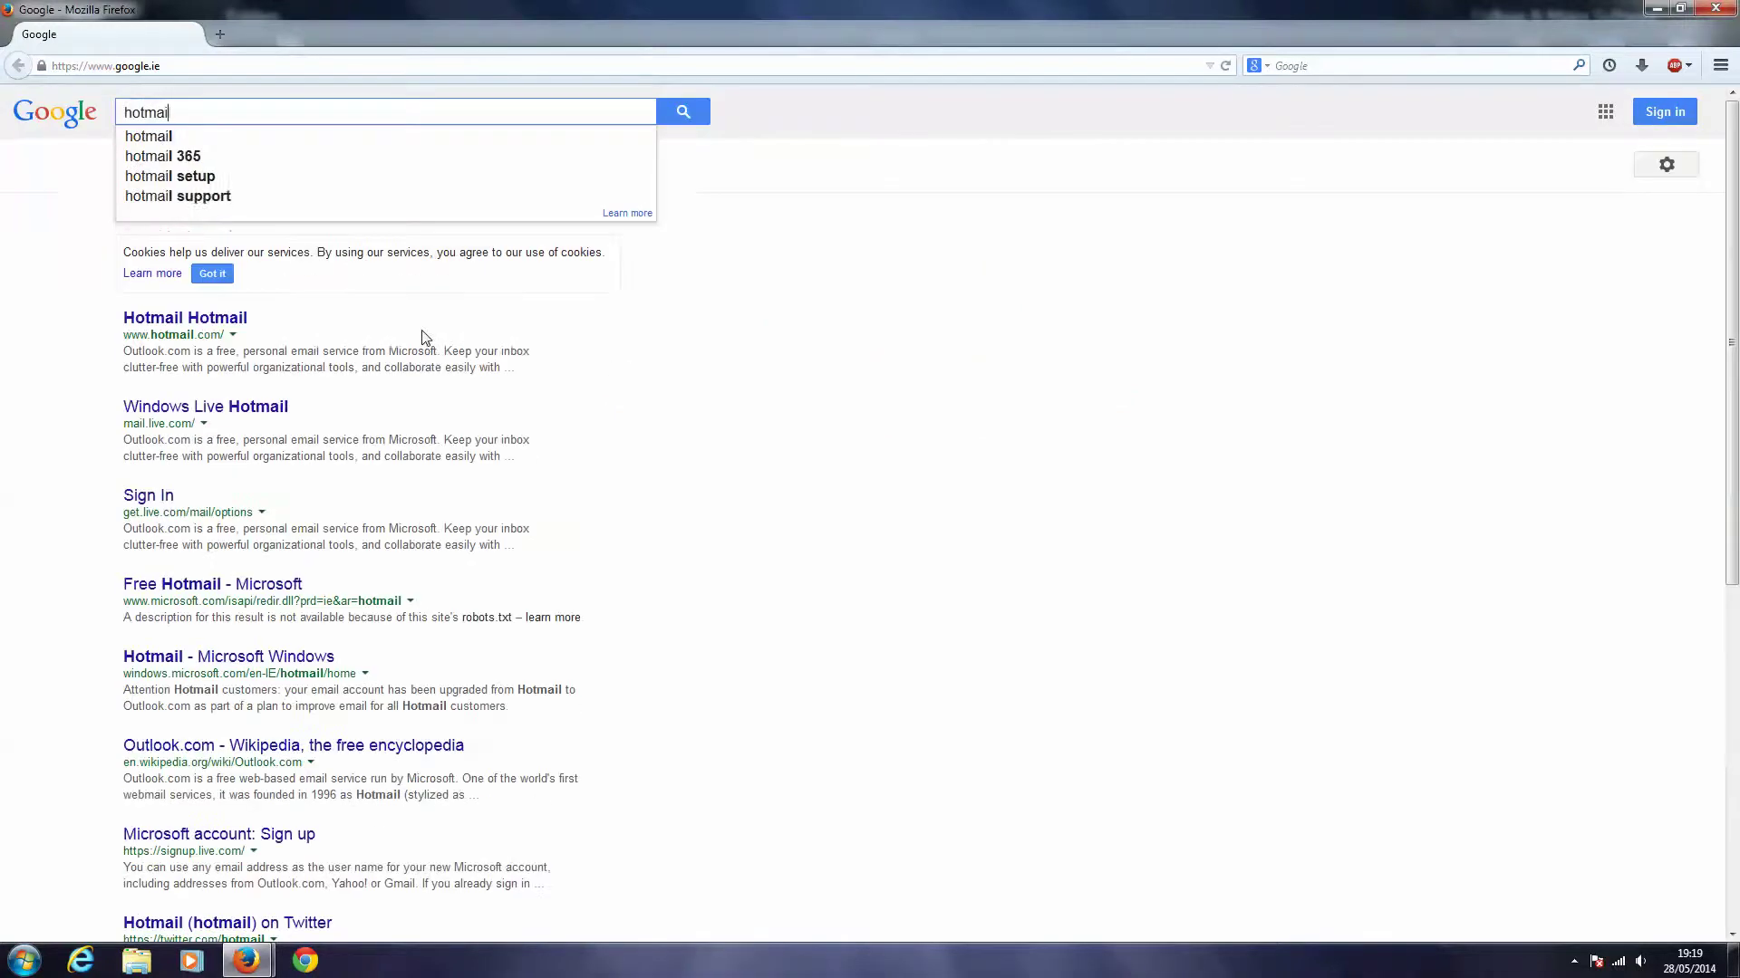
pyautogui.click(219, 322)
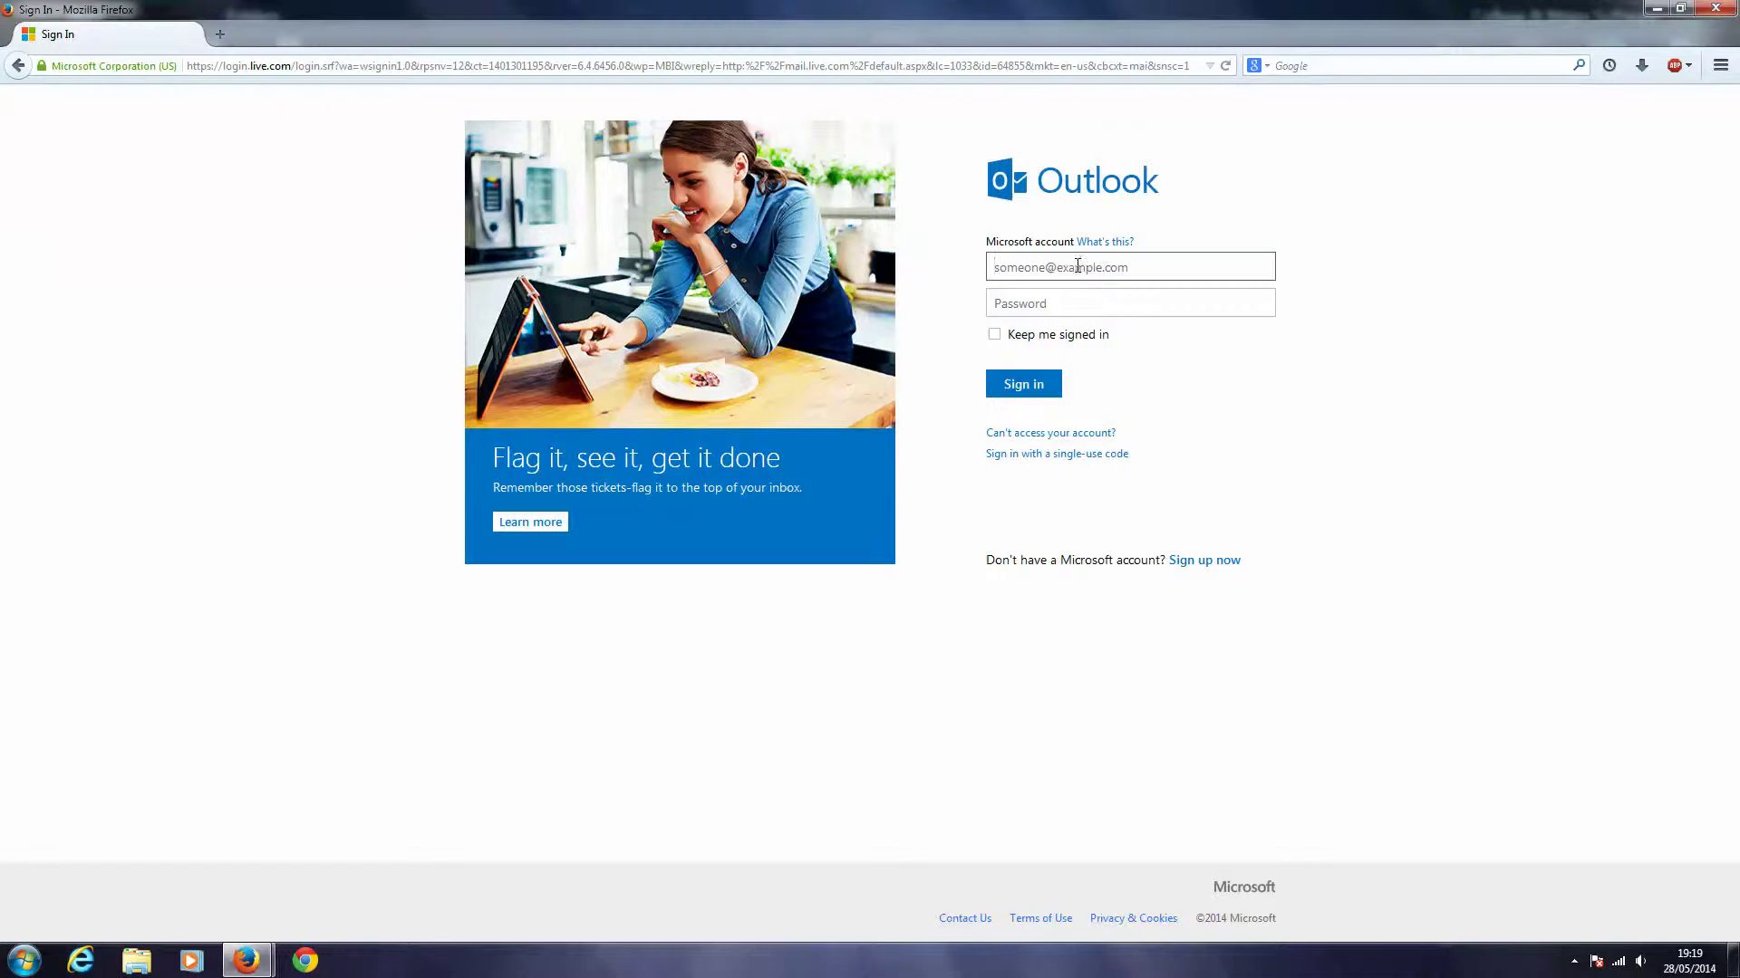
# - Place the cursor in the Password field of the Outlook sign-in page
pyautogui.click(1027, 305)
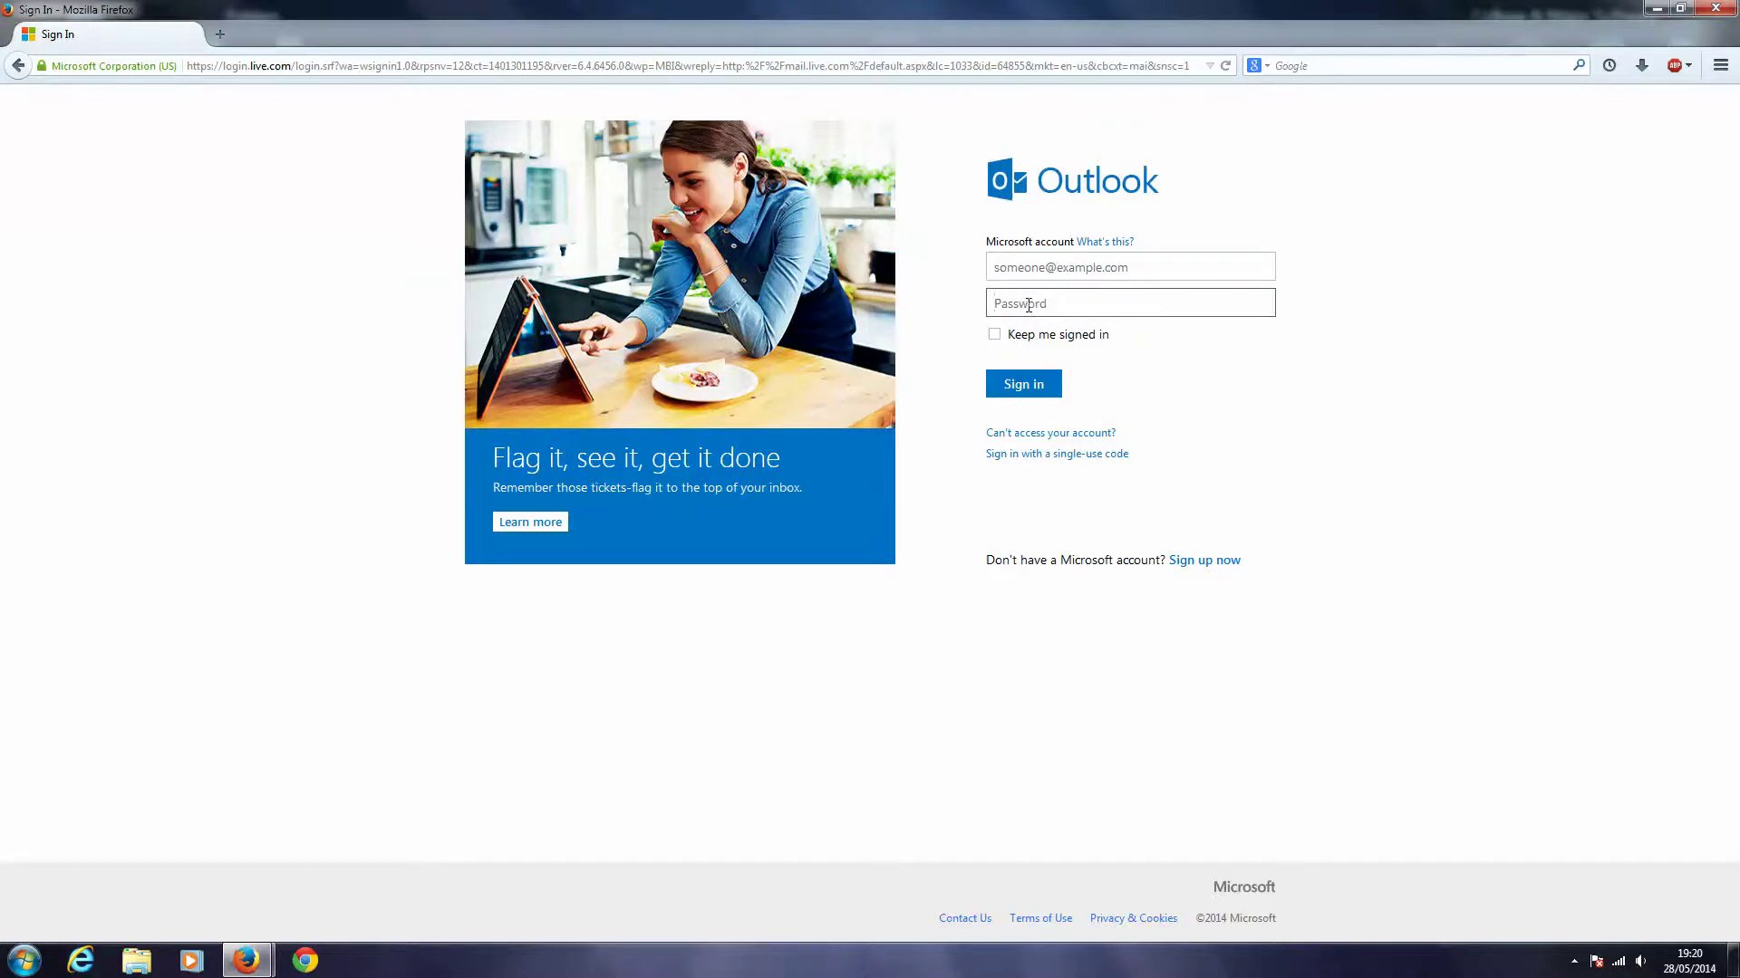